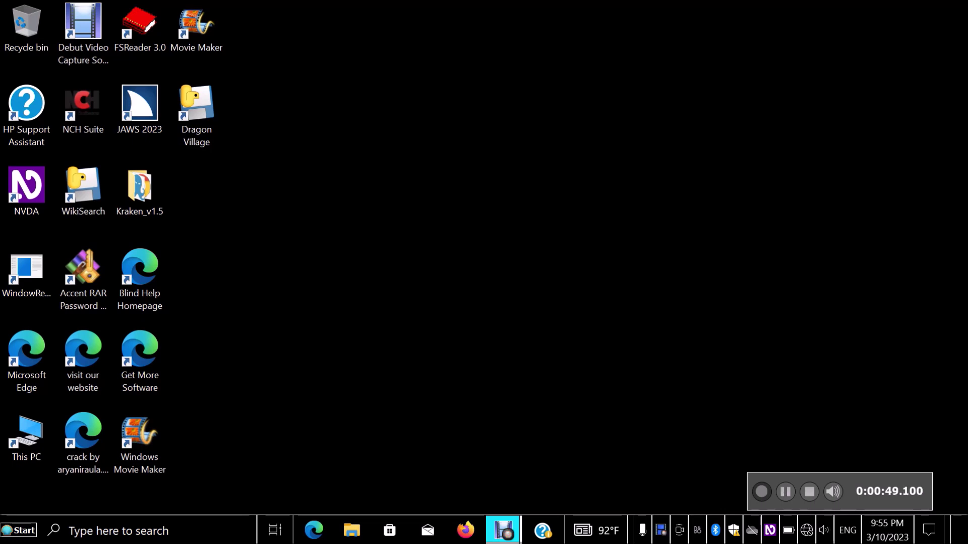
Step: Launch Movie Maker from the desktop and open the dialog for adding videos and photos
{"action": "key", "text": "super+d"}
{"action": "key", "text": "m"}
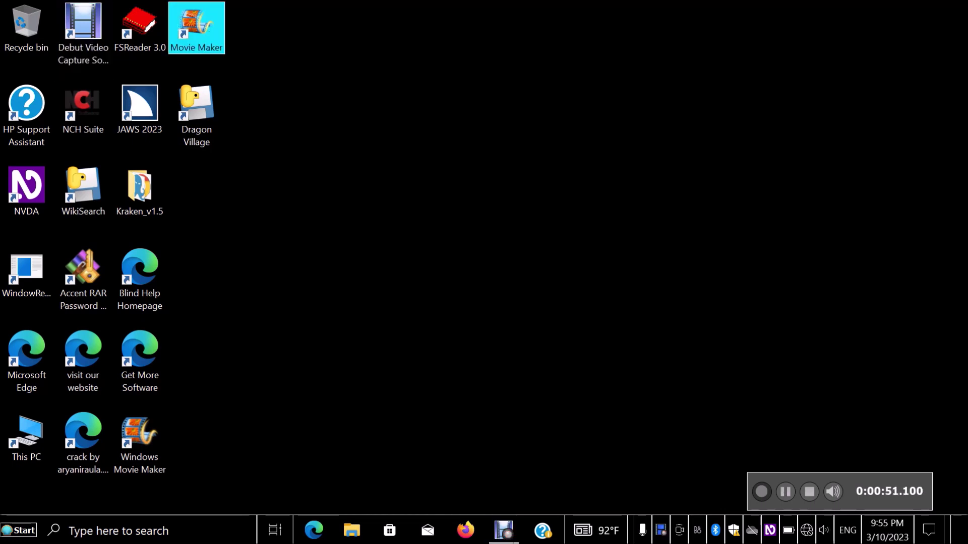
{"action": "key", "text": "Return"}
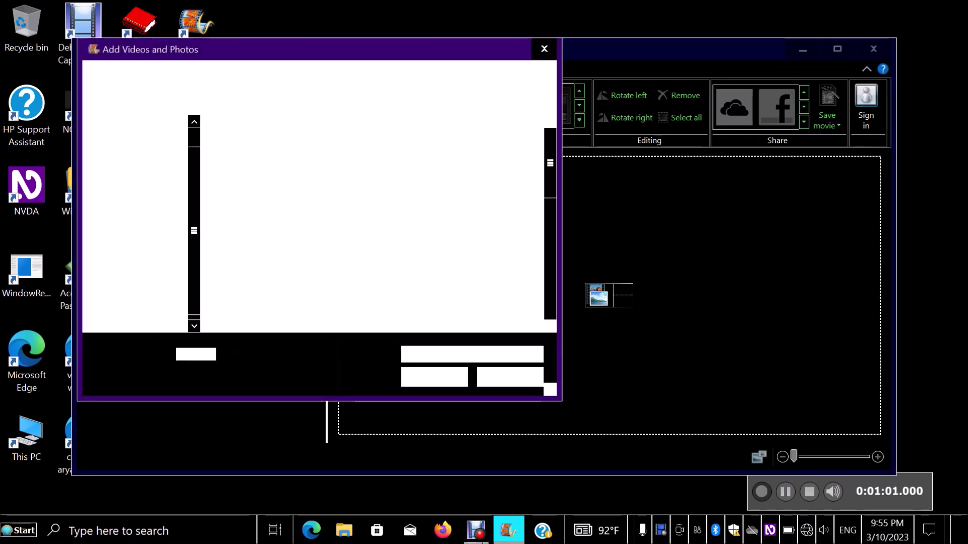
Step: Add demo1.mp4 from the Debut folder inside This PC's Videos folder to the movie project
{"action": "key", "text": "alt+Up"}
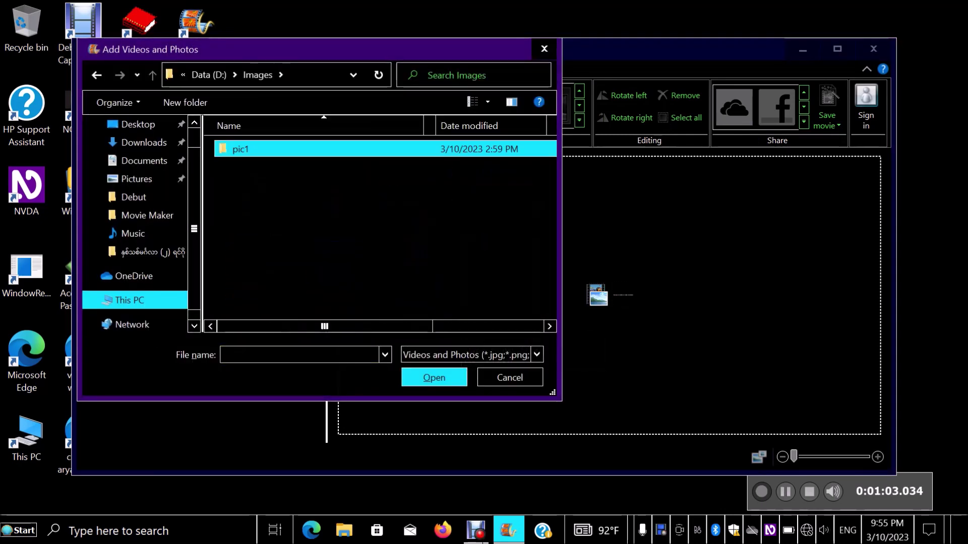
{"action": "key", "text": "alt+Up"}
{"action": "key", "text": "alt+Up"}
{"action": "key", "text": "alt+Up"}
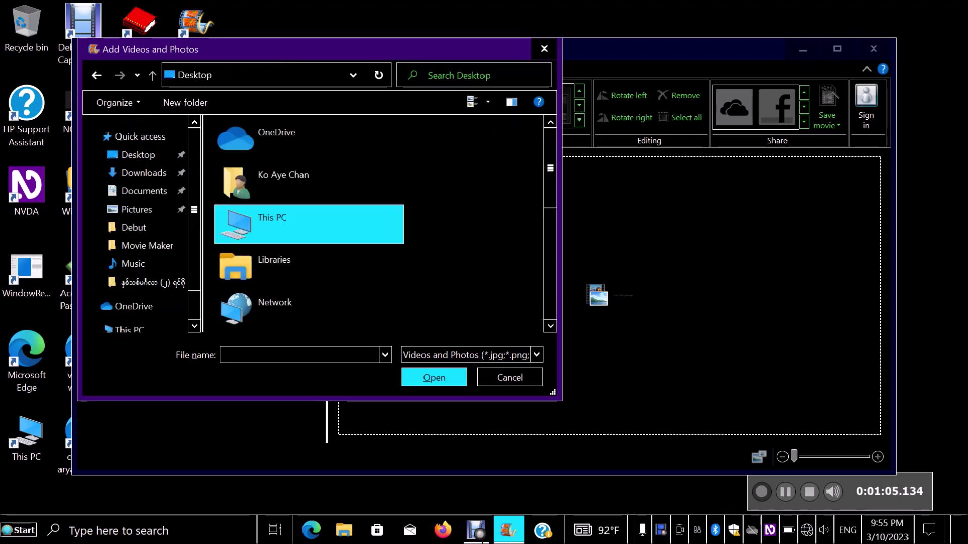
{"action": "key", "text": "Return"}
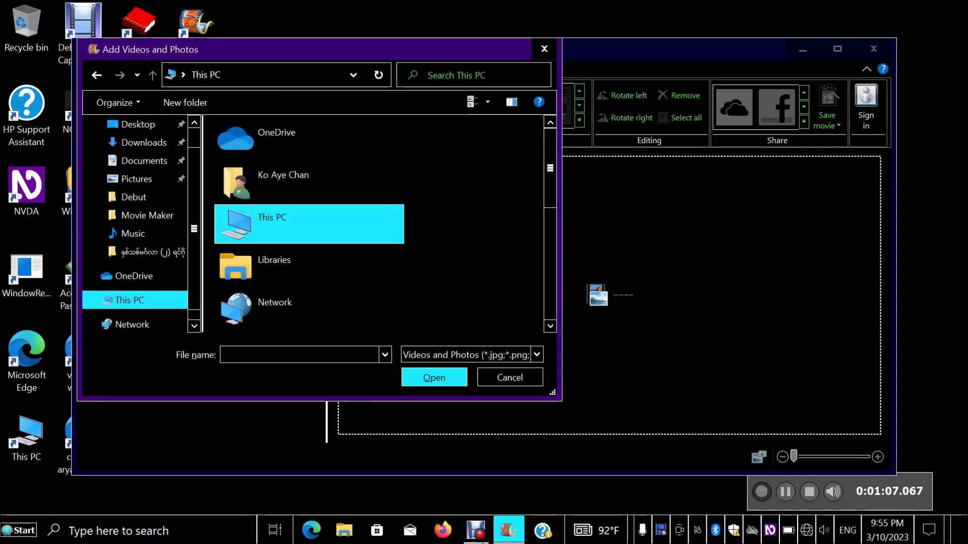
{"action": "key", "text": "v"}
{"action": "key", "text": "Return"}
{"action": "key", "text": "d"}
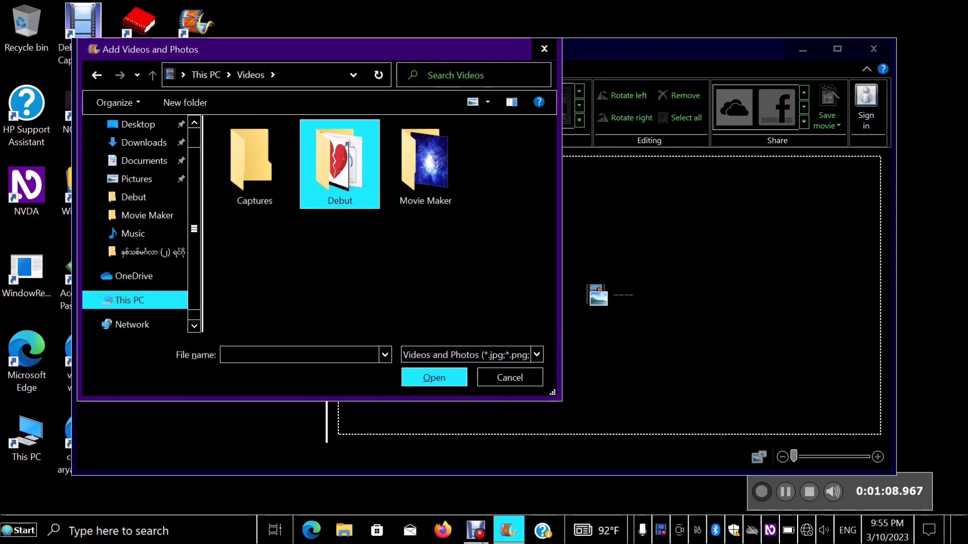
{"action": "key", "text": "Return"}
{"action": "key", "text": "Right"}
{"action": "key", "text": "Return"}
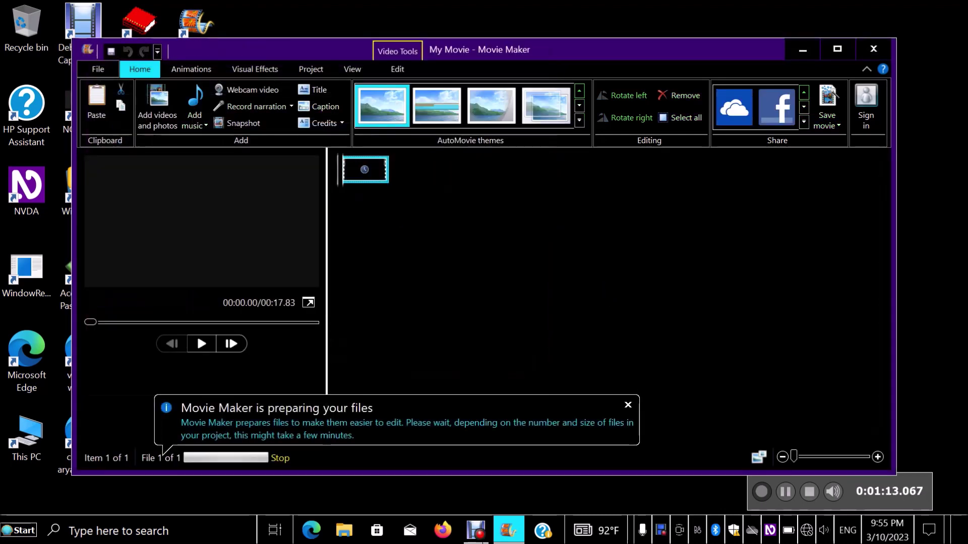
Step: Play the imported clip from its start and pause it at about 5.8 seconds
{"action": "key", "text": "Tab"}
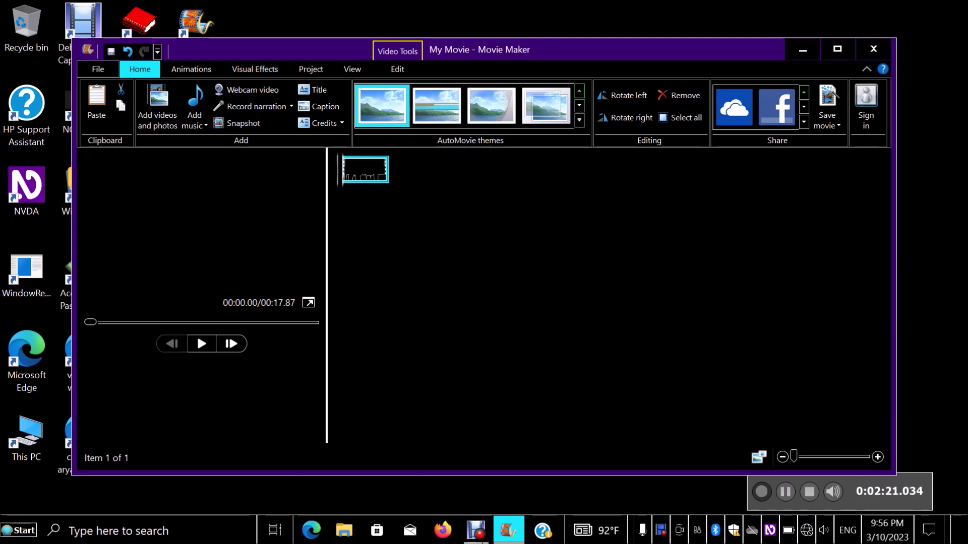
{"action": "key", "text": "Tab"}
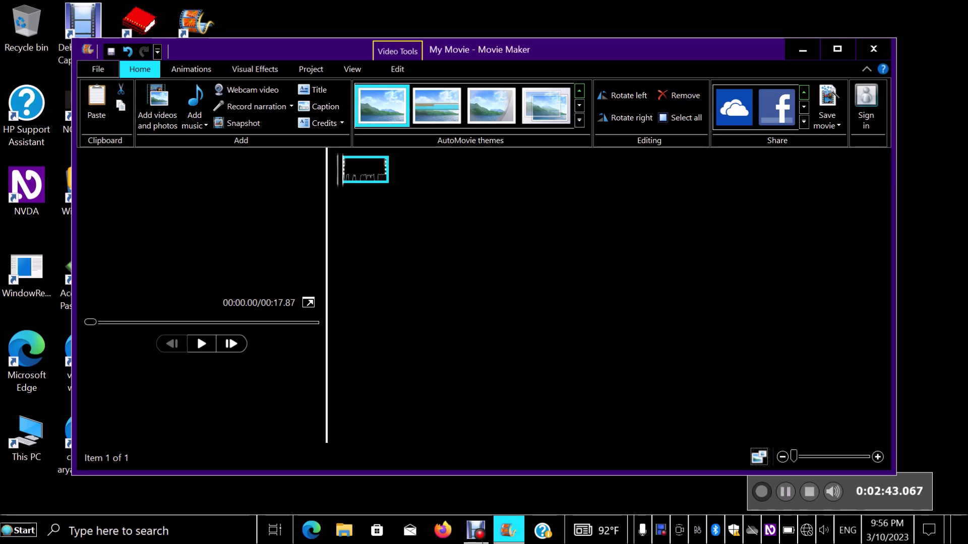
{"action": "key", "text": "space"}
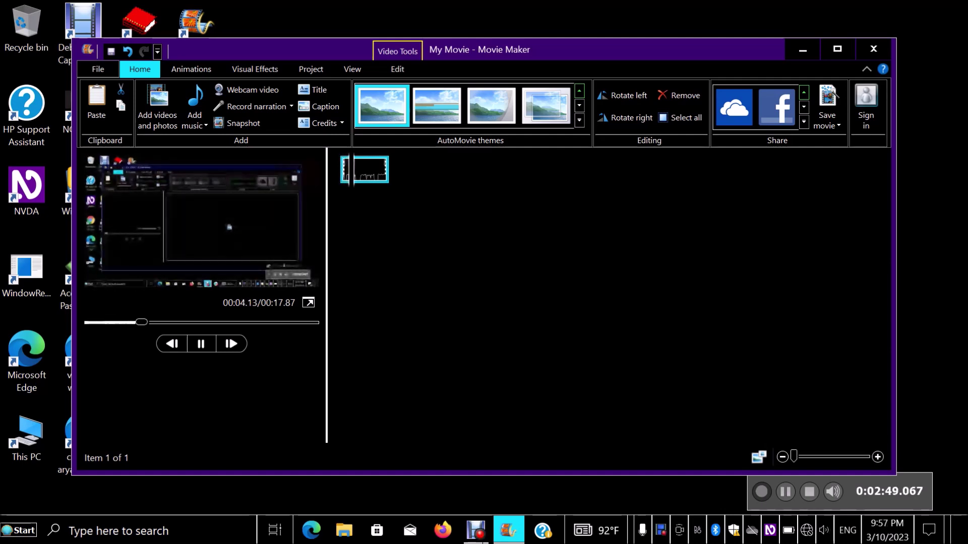
{"action": "key", "text": "space"}
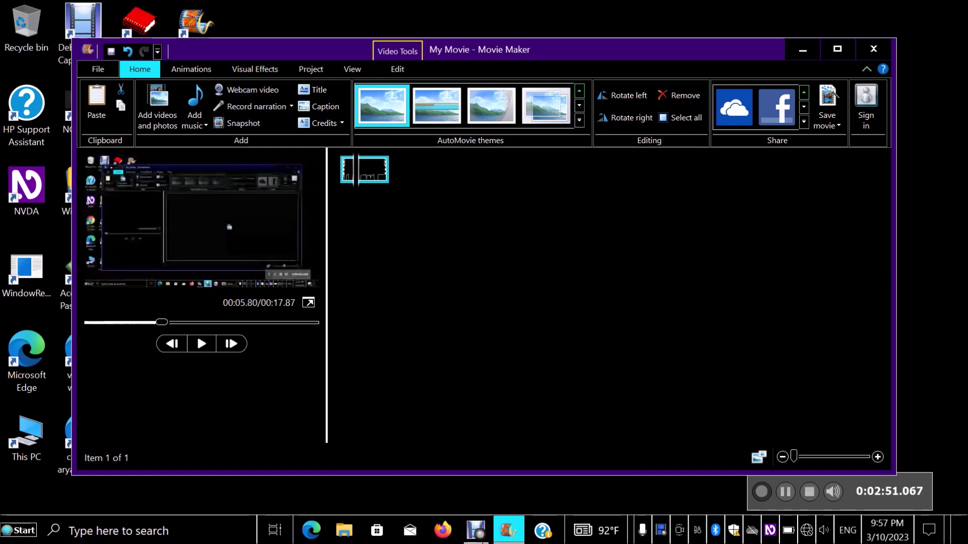
Step: Move the playback position on the seek bar back to the start of the clip
{"action": "key", "text": "shift+Tab"}
{"action": "key", "text": "shift+Tab"}
{"action": "key", "text": "shift+Tab"}
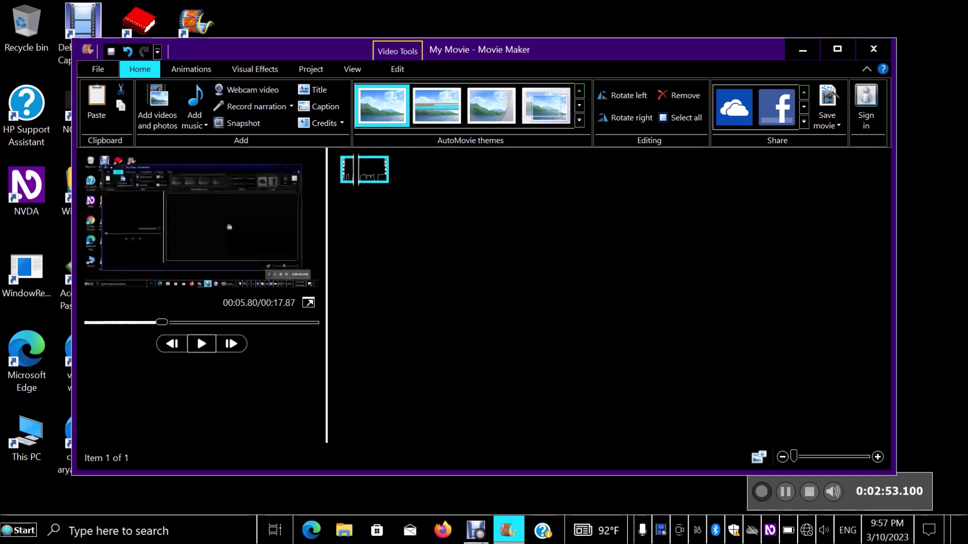
{"action": "key", "text": "Left"}
{"action": "key", "text": "Left"}
{"action": "key", "text": "Left"}
{"action": "key", "text": "Left"}
{"action": "key", "text": "Left"}
{"action": "key", "text": "Left"}
{"action": "key", "text": "Left"}
{"action": "key", "text": "Left"}
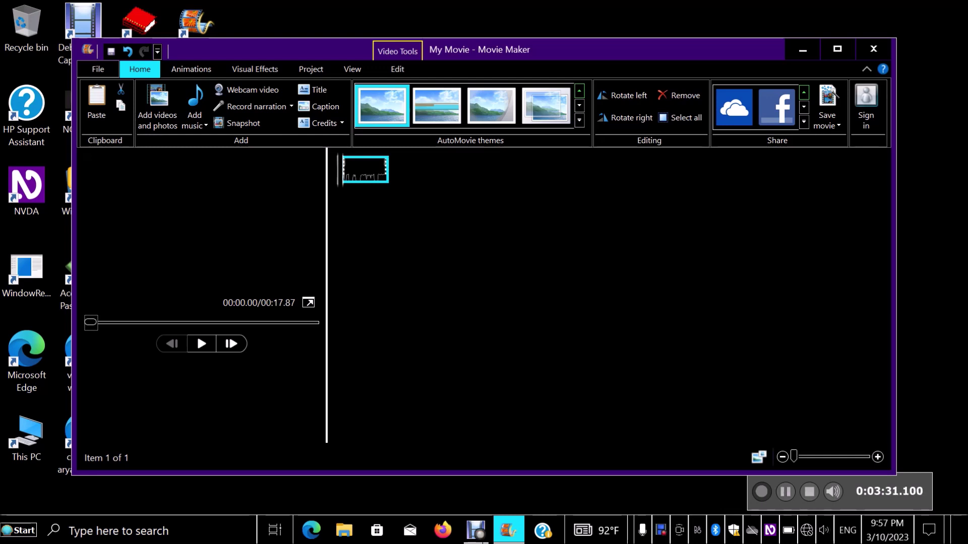
Step: Play the clip, split it at about 4 seconds, and delete the opening piece
{"action": "key", "text": "Tab"}
{"action": "key", "text": "shift+Tab"}
{"action": "key", "text": "Tab"}
{"action": "key", "text": "Tab"}
{"action": "key", "text": "Tab"}
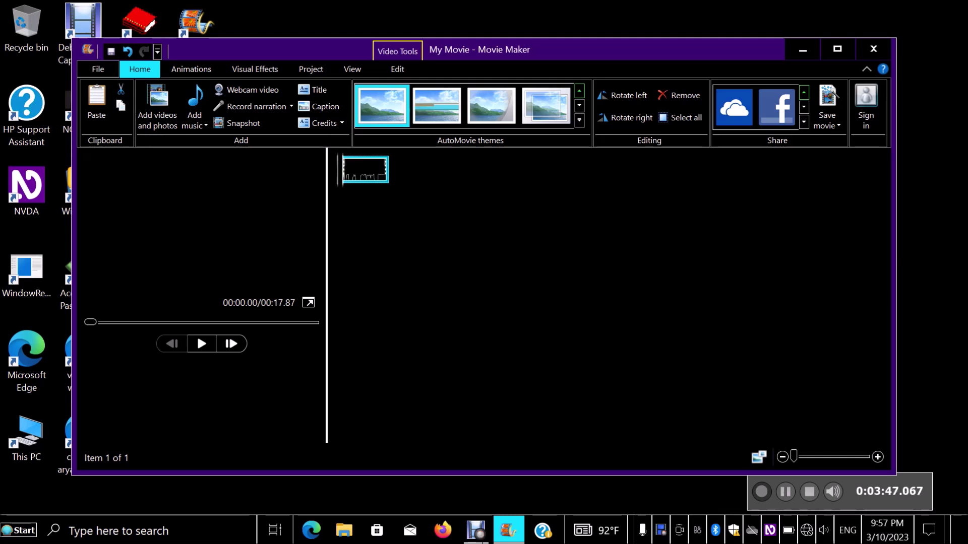
{"action": "key", "text": "space"}
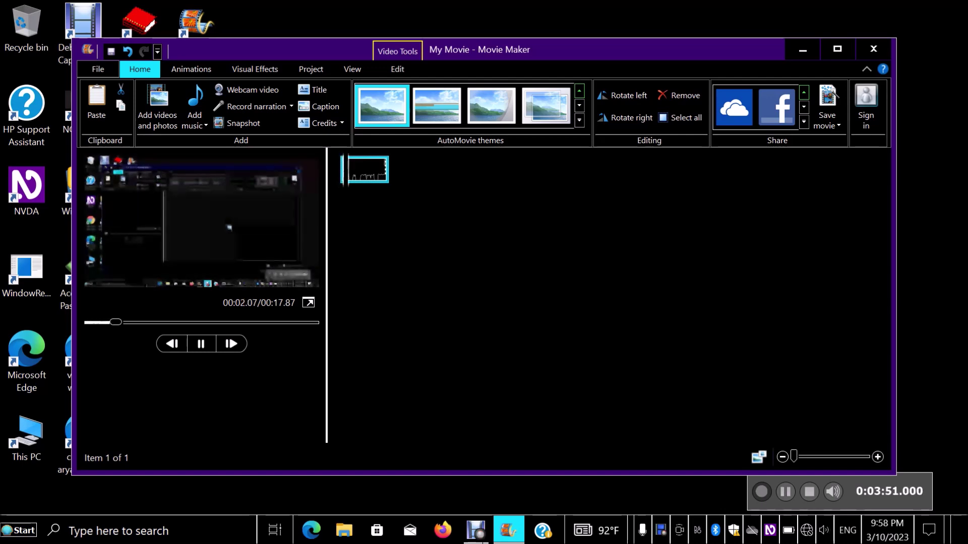
{"action": "key", "text": "m"}
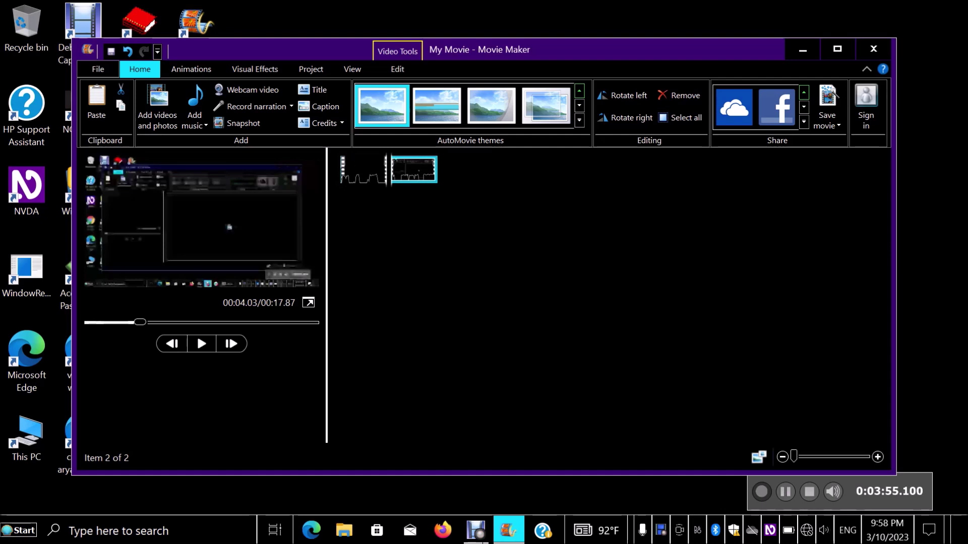
{"action": "key", "text": "Left"}
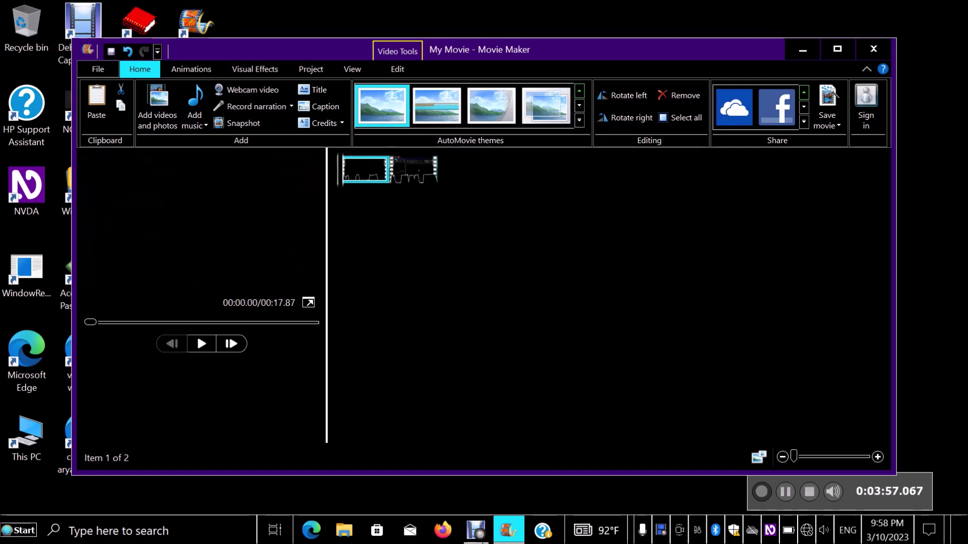
{"action": "key", "text": "Delete"}
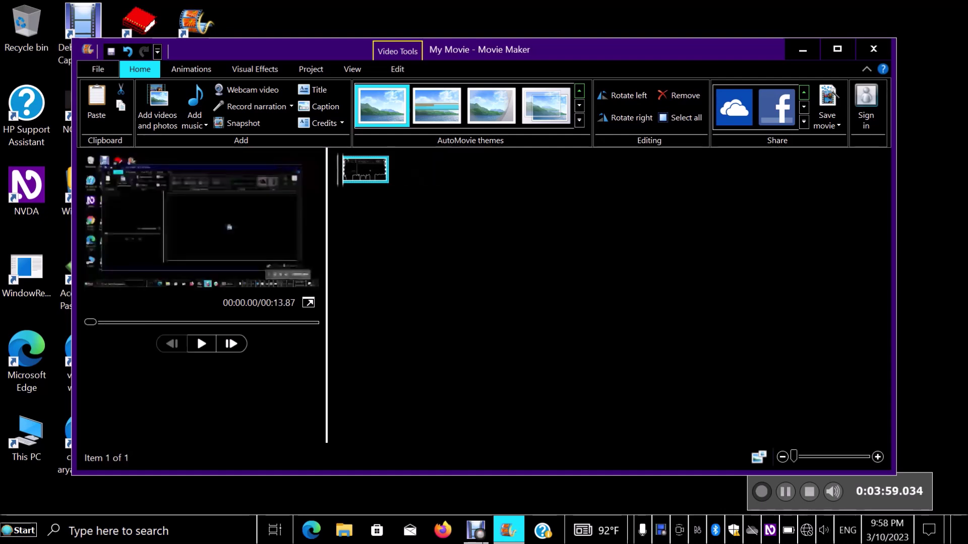
Step: Play the remaining clip, split it at about 9.2 seconds, and delete the closing piece
{"action": "key", "text": "shift+Tab"}
{"action": "key", "text": "shift+Tab"}
{"action": "key", "text": "shift+Tab"}
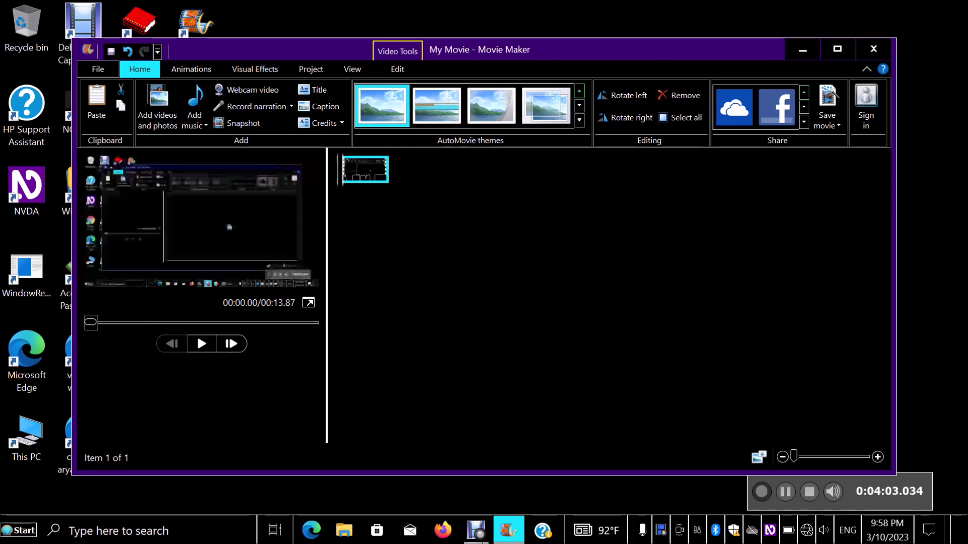
{"action": "key", "text": "Tab"}
{"action": "key", "text": "Tab"}
{"action": "key", "text": "Tab"}
{"action": "key", "text": "space"}
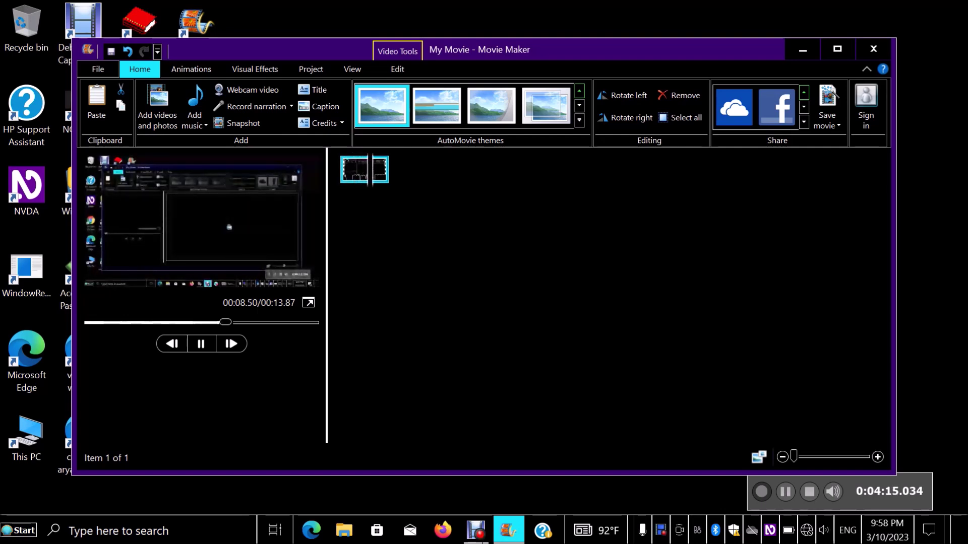
{"action": "key", "text": "m"}
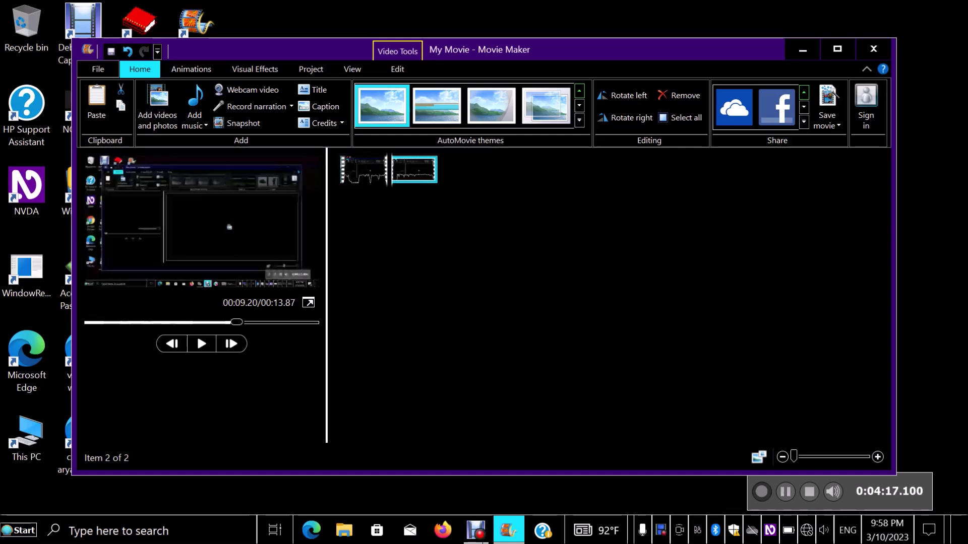
{"action": "key", "text": "Delete"}
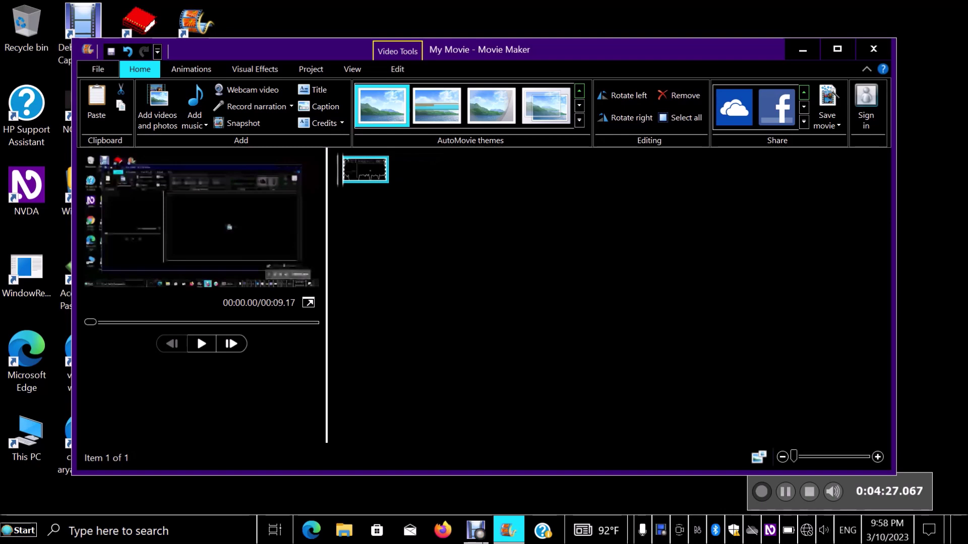
Step: Play the trimmed clip from start to end to check the cuts
{"action": "key", "text": "shift+Tab"}
{"action": "key", "text": "shift+Tab"}
{"action": "key", "text": "shift+Tab"}
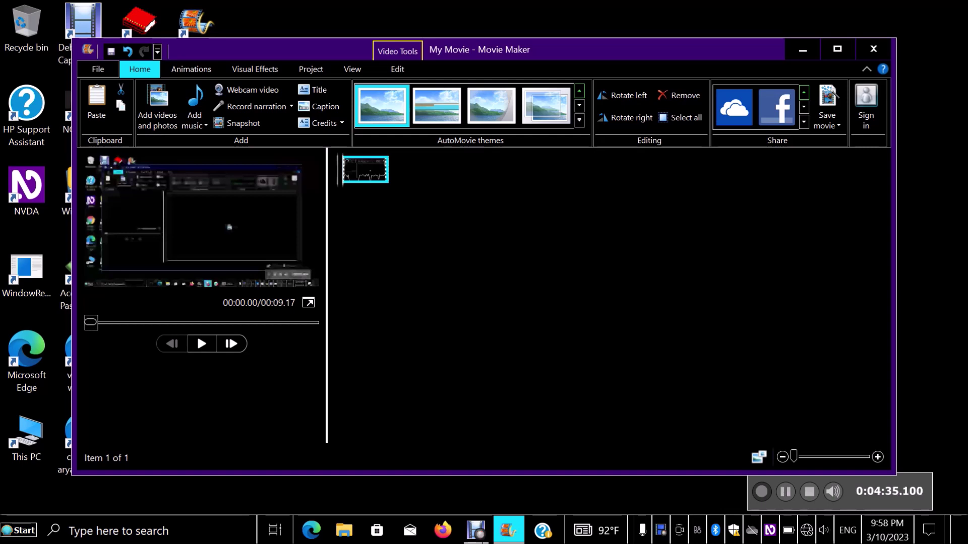
{"action": "key", "text": "Tab"}
{"action": "key", "text": "space"}
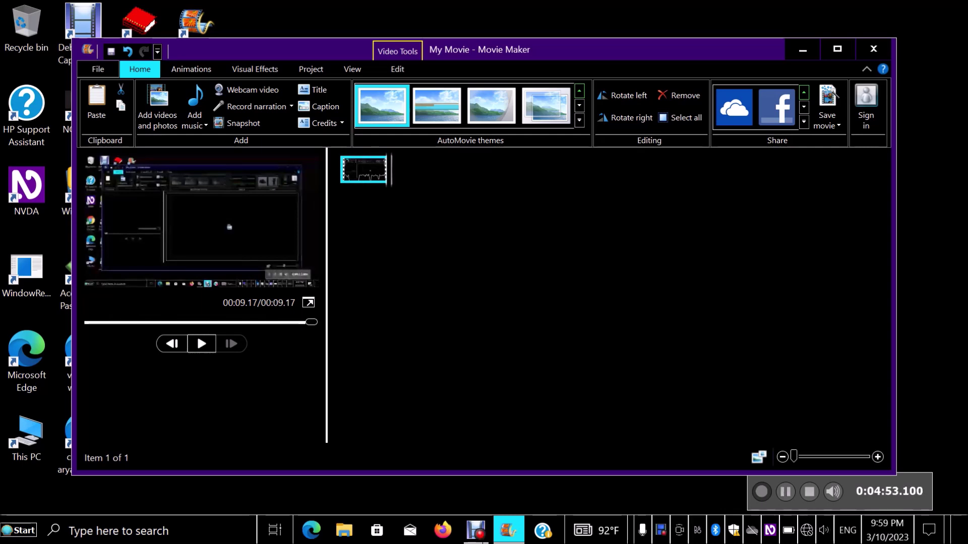
Step: Close Movie Maker without saving the changes to My Movie
{"action": "key", "text": "alt+F4"}
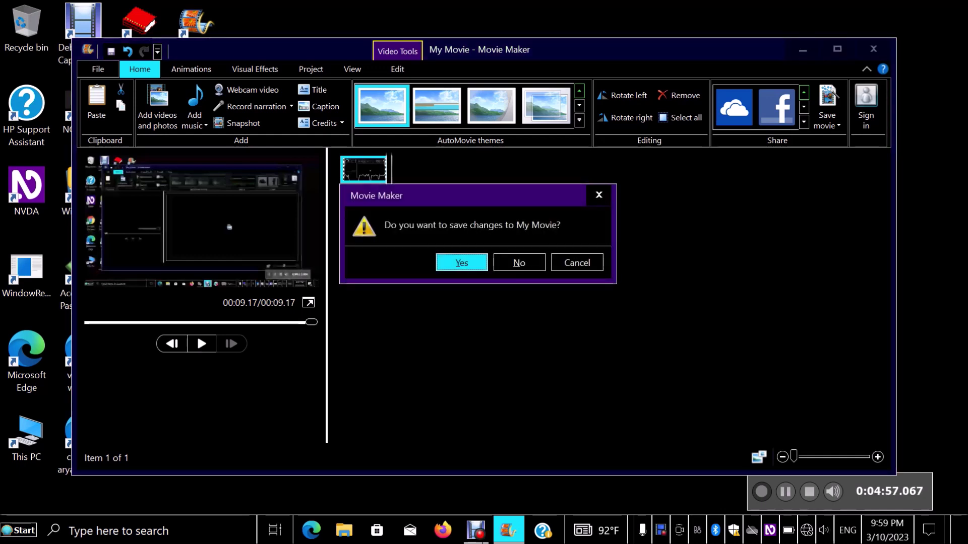
{"action": "key", "text": "Tab"}
{"action": "key", "text": "Return"}
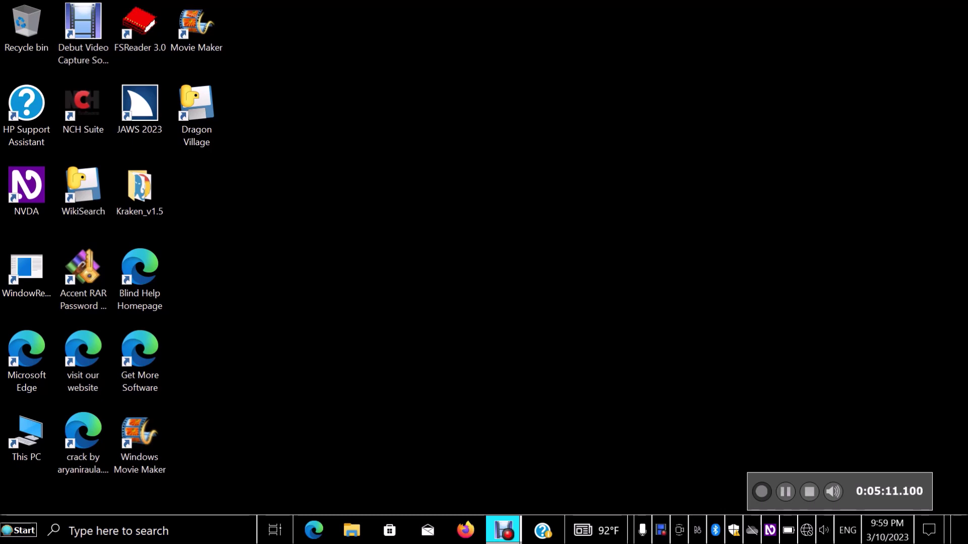
Step: Relaunch Movie Maker from the desktop and add Thin Gen.mp4 from the Debut folder to the new project
{"action": "key", "text": "alt+Tab"}
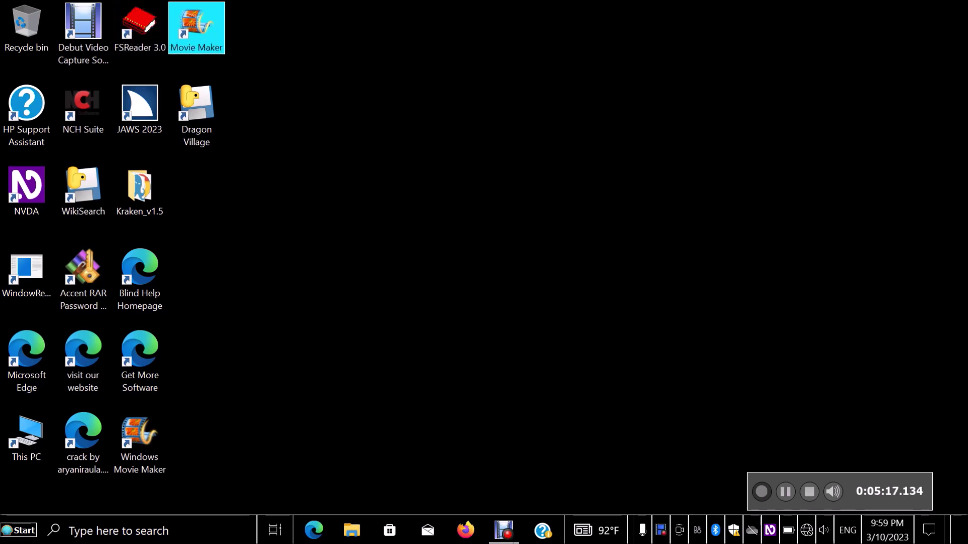
{"action": "key", "text": "Return"}
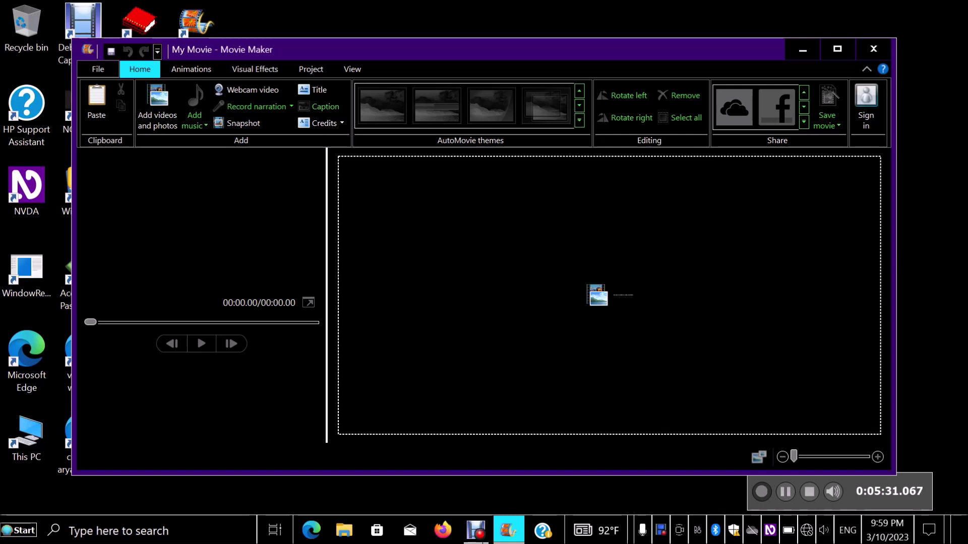
{"action": "key", "text": "Tab"}
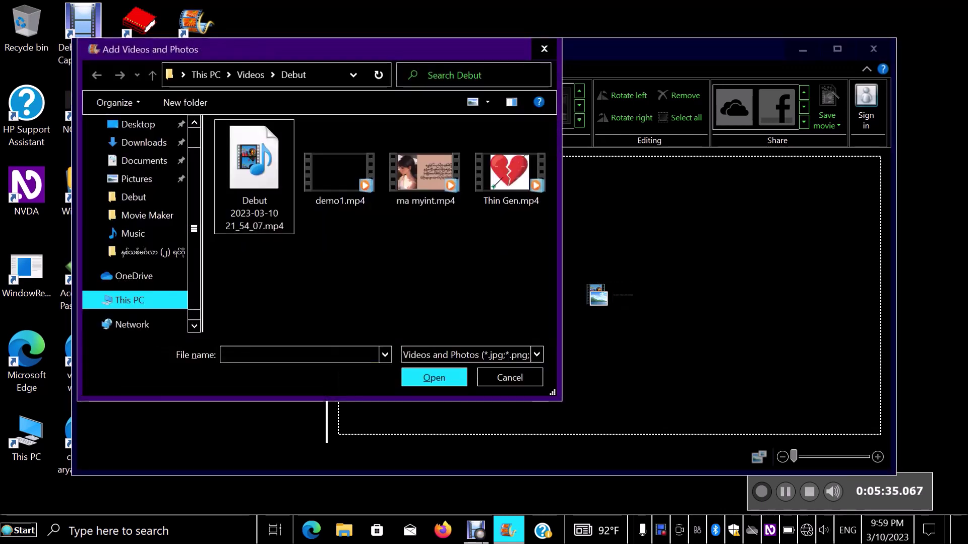
{"action": "left_click", "coordinate": [510, 171]}
{"action": "key", "text": "Return"}
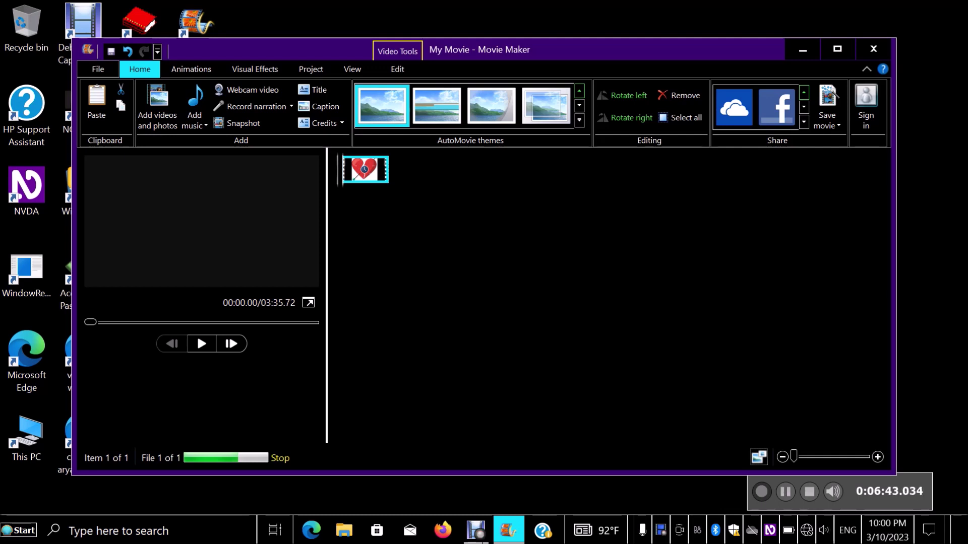
Step: Play the broken-heart clip from its start and pause it at about 27 seconds
{"action": "key", "text": "shift+Tab"}
{"action": "key", "text": "shift+Tab"}
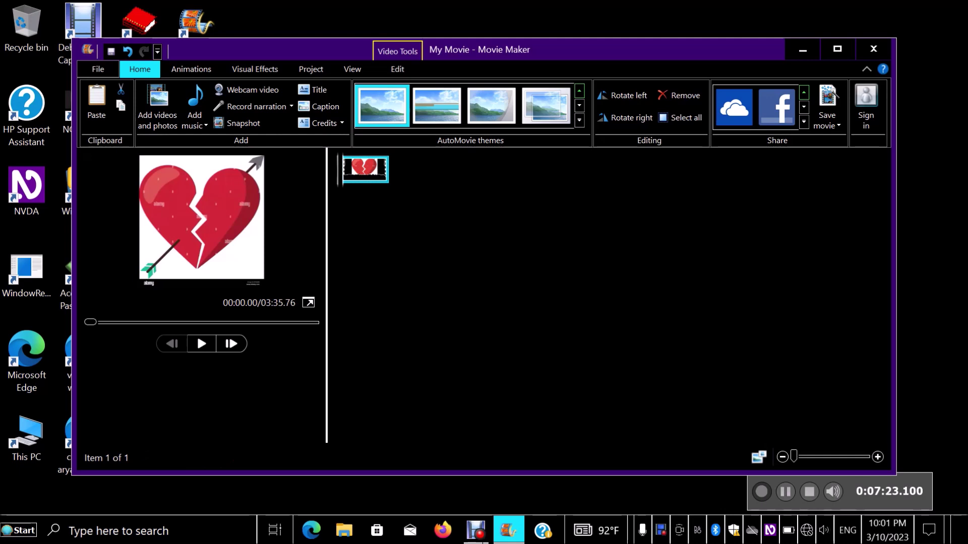
{"action": "key", "text": "space"}
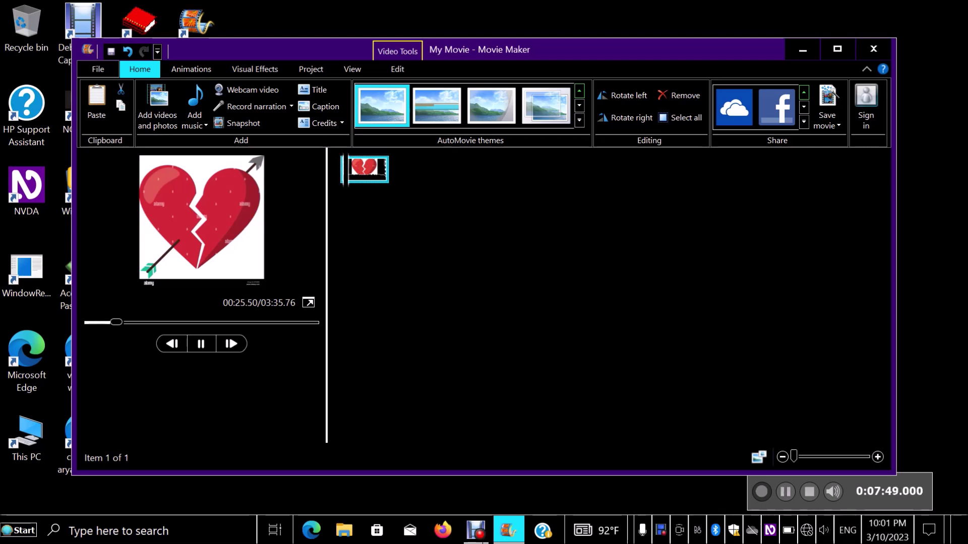
{"action": "key", "text": "space"}
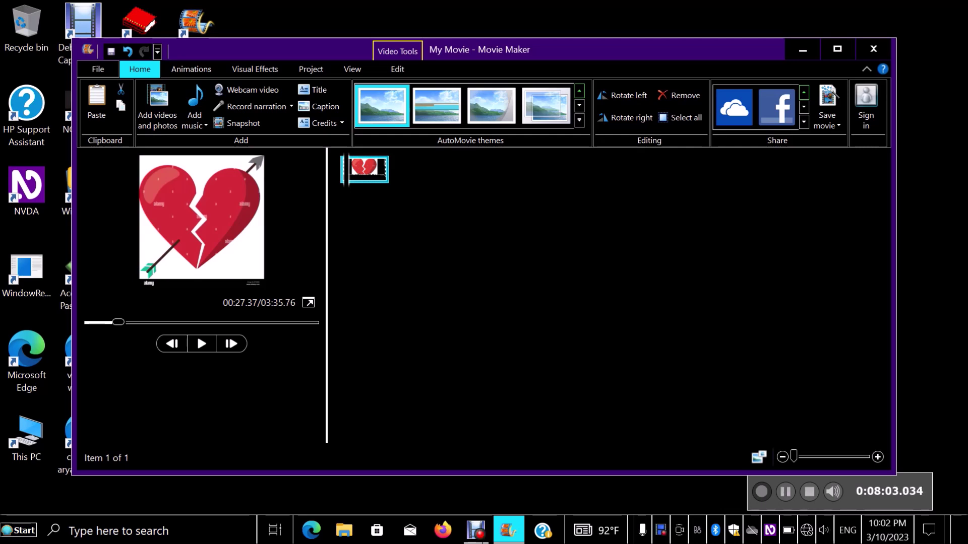
Step: Return the playback position of the broken-heart clip to the very beginning on the seek bar
{"action": "key", "text": "shift+Tab"}
{"action": "key", "text": "shift+Tab"}
{"action": "key", "text": "shift+Tab"}
{"action": "key", "text": "shift+Tab"}
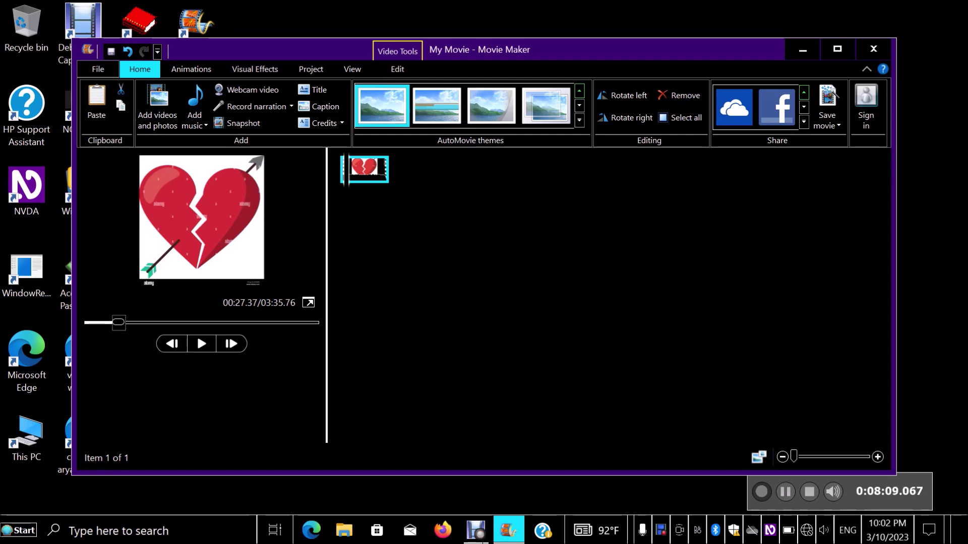
{"action": "key", "text": "Home"}
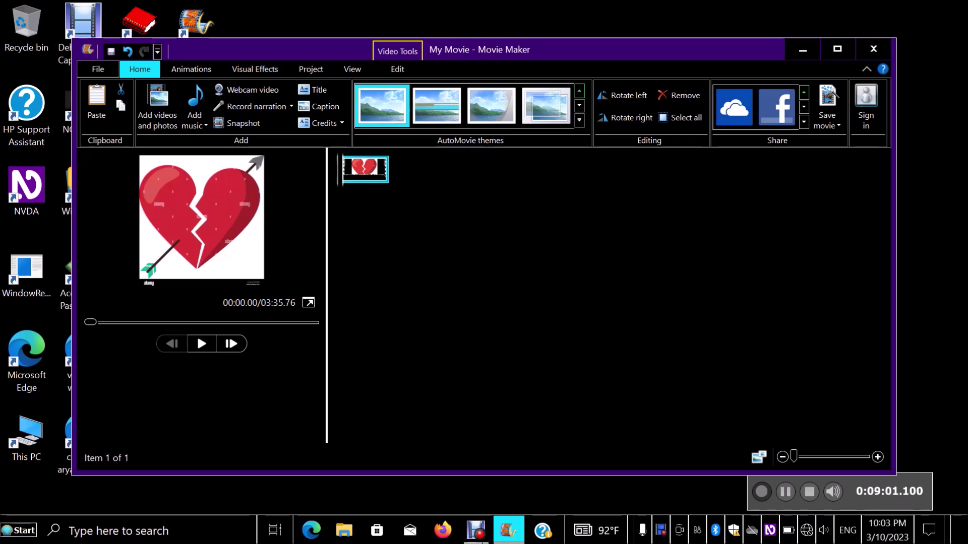
Step: Split the broken-heart clip at about 19.9 and 27.4 seconds during playback, and delete the middle piece
{"action": "key", "text": "space"}
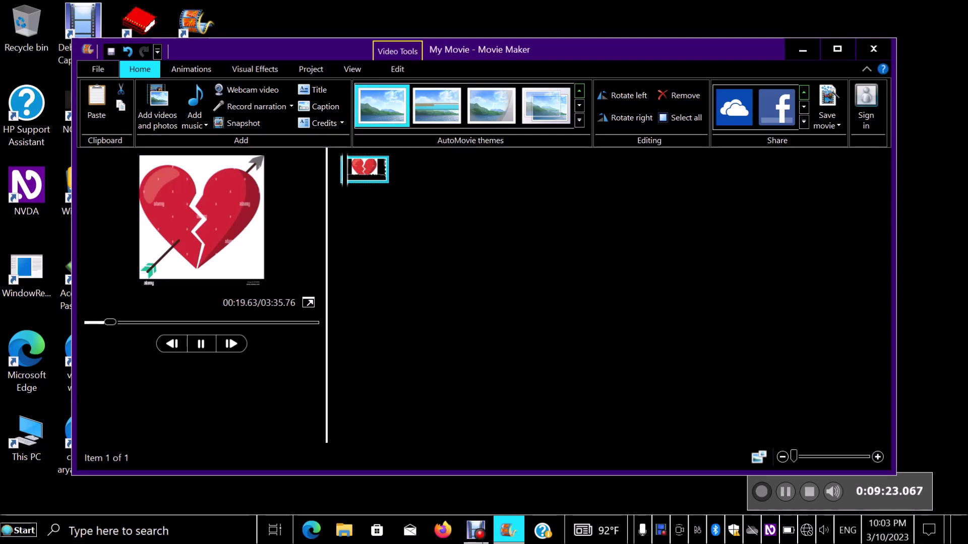
{"action": "key", "text": "m"}
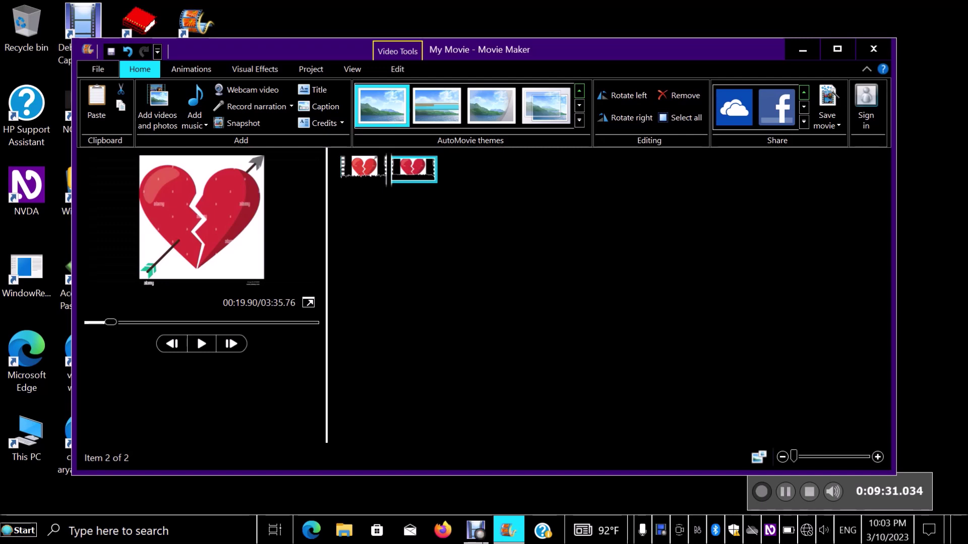
{"action": "key", "text": "space"}
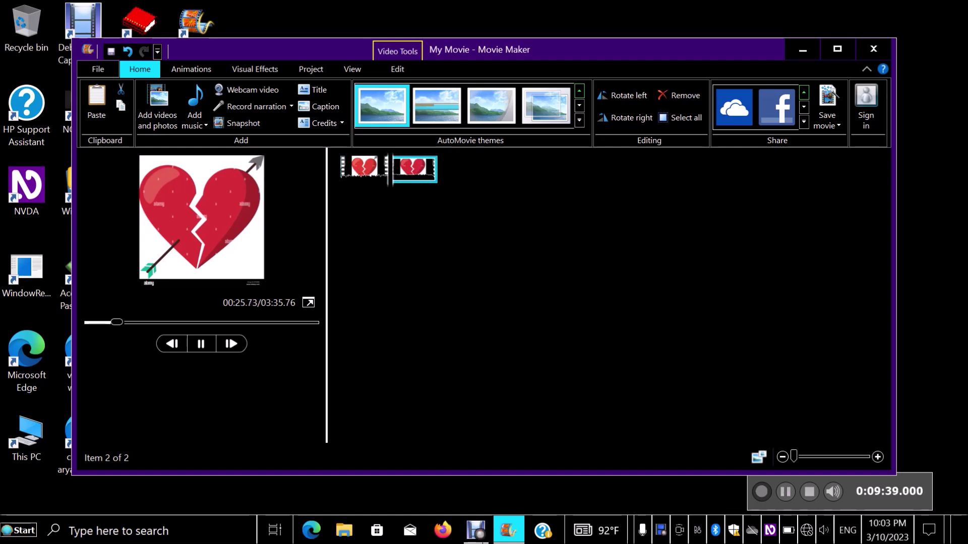
{"action": "key", "text": "m"}
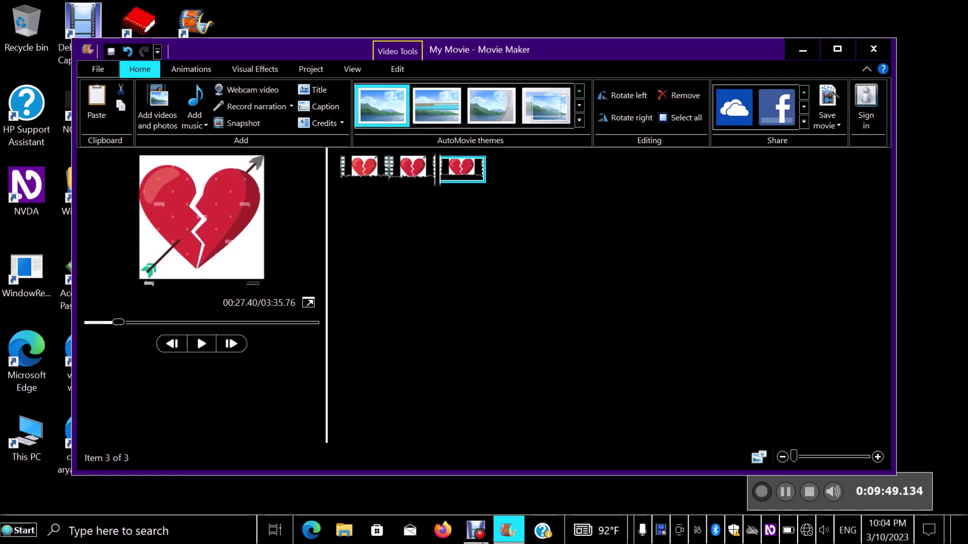
{"action": "left_click", "coordinate": [414, 169]}
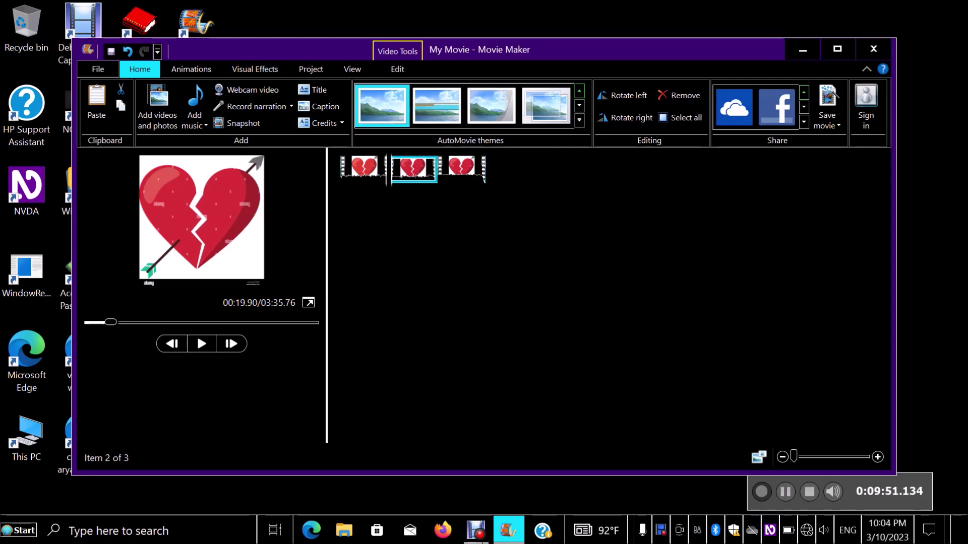
{"action": "key", "text": "Delete"}
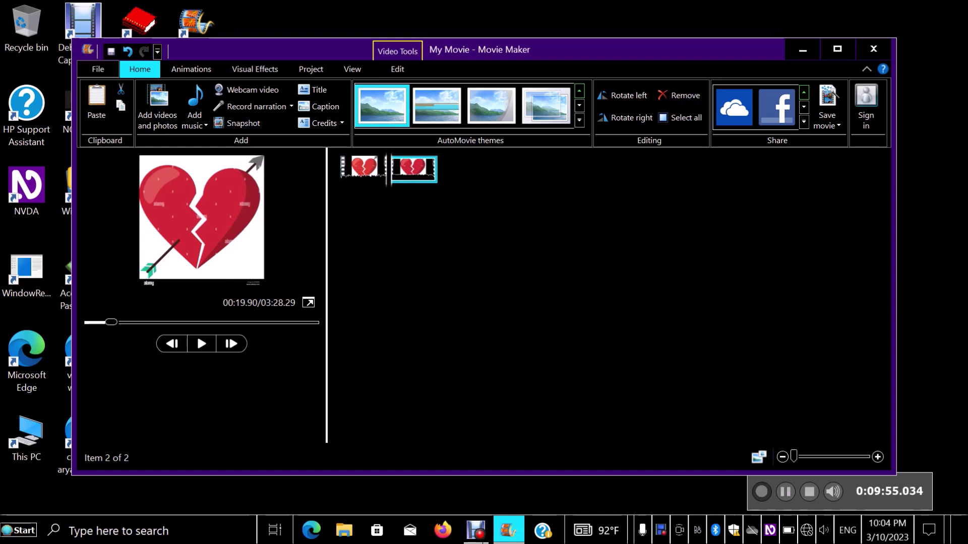
Step: Play the trimmed broken-heart movie from its very beginning past the cut and pause it at about 22 seconds
{"action": "key", "text": "shift+Tab"}
{"action": "key", "text": "shift+Tab"}
{"action": "key", "text": "shift+Tab"}
{"action": "key", "text": "shift+Tab"}
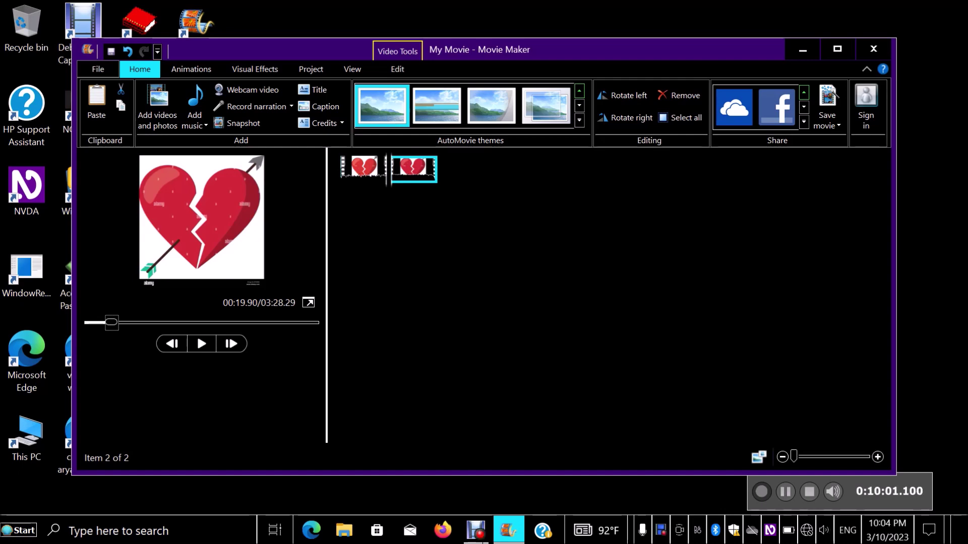
{"action": "key", "text": "Home"}
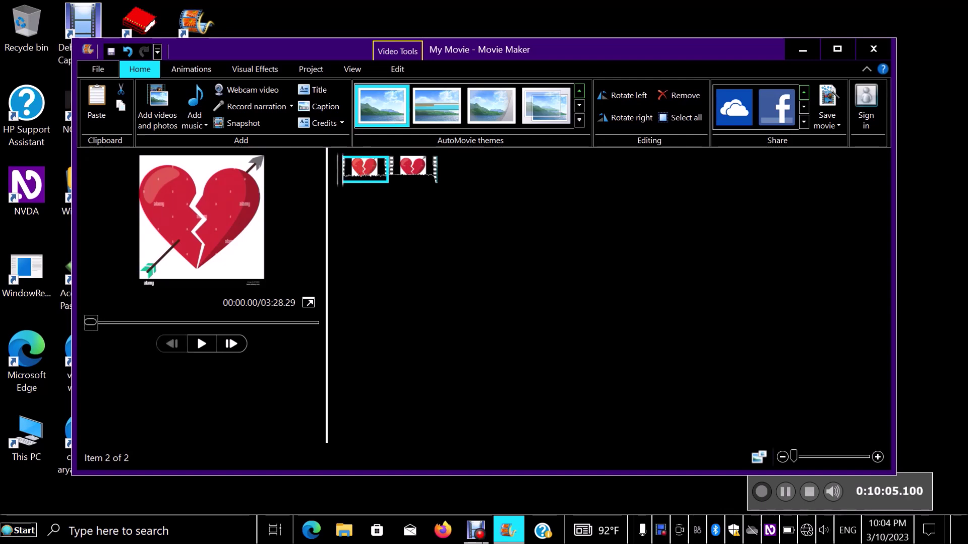
{"action": "key", "text": "Tab"}
{"action": "key", "text": "space"}
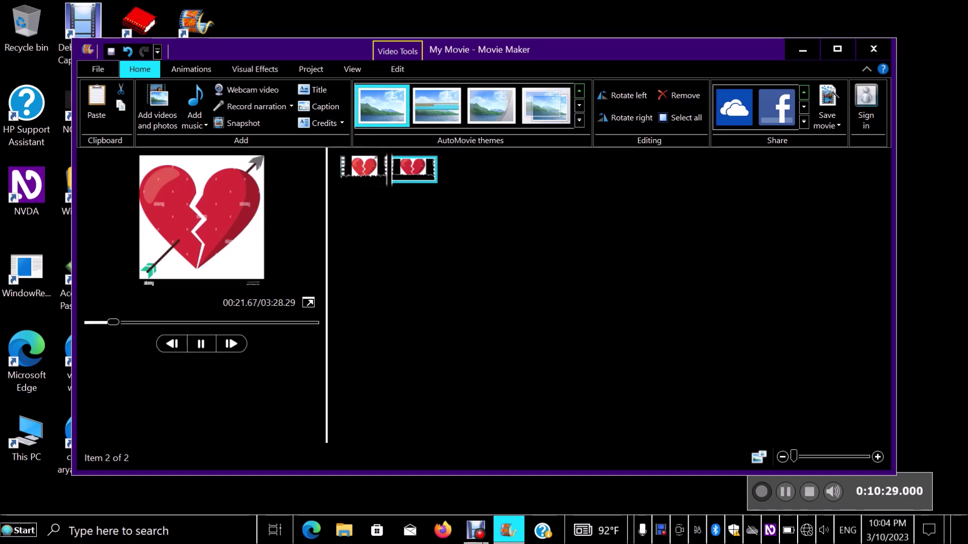
{"action": "key", "text": "space"}
Step: Return to the start of the movie and replay it once more past the join between the two pieces
{"action": "key", "text": "shift+Tab"}
{"action": "key", "text": "shift+Tab"}
{"action": "key", "text": "shift+Tab"}
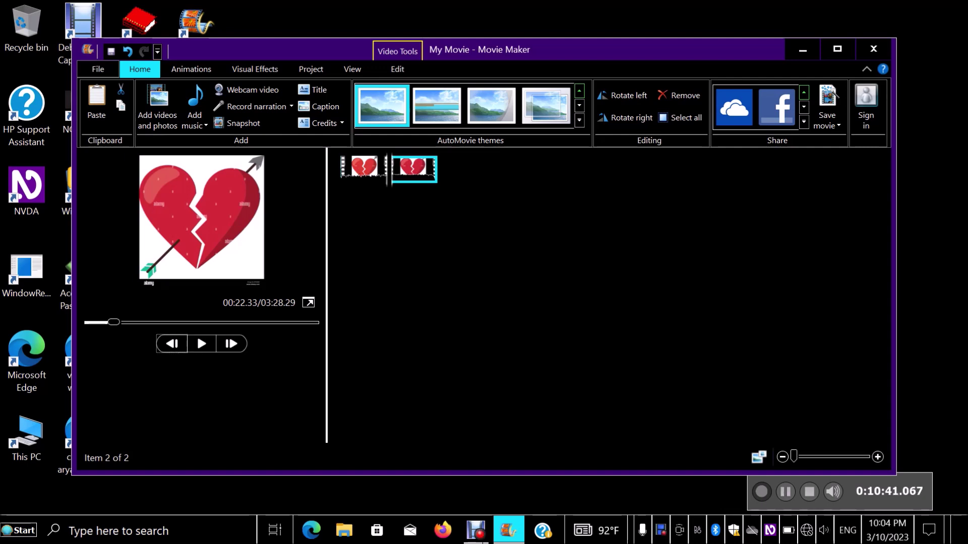
{"action": "key", "text": "shift+Tab"}
{"action": "key", "text": "Left"}
{"action": "key", "text": "Left"}
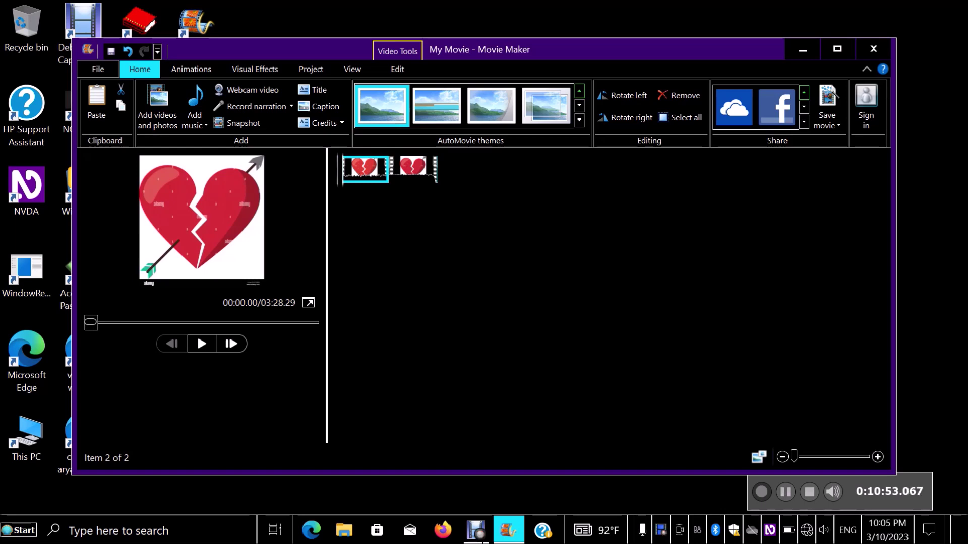
{"action": "key", "text": "Tab"}
{"action": "key", "text": "space"}
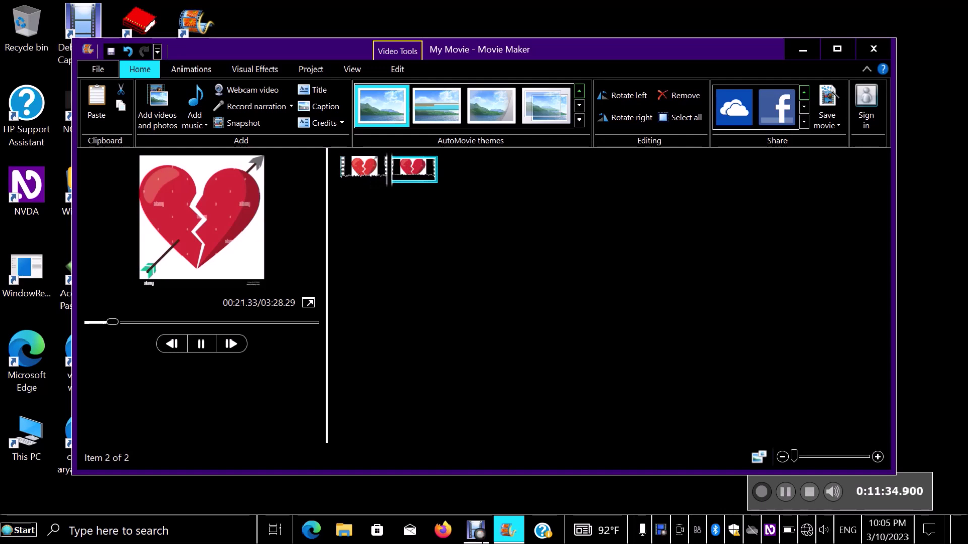
{"action": "key", "text": "space"}
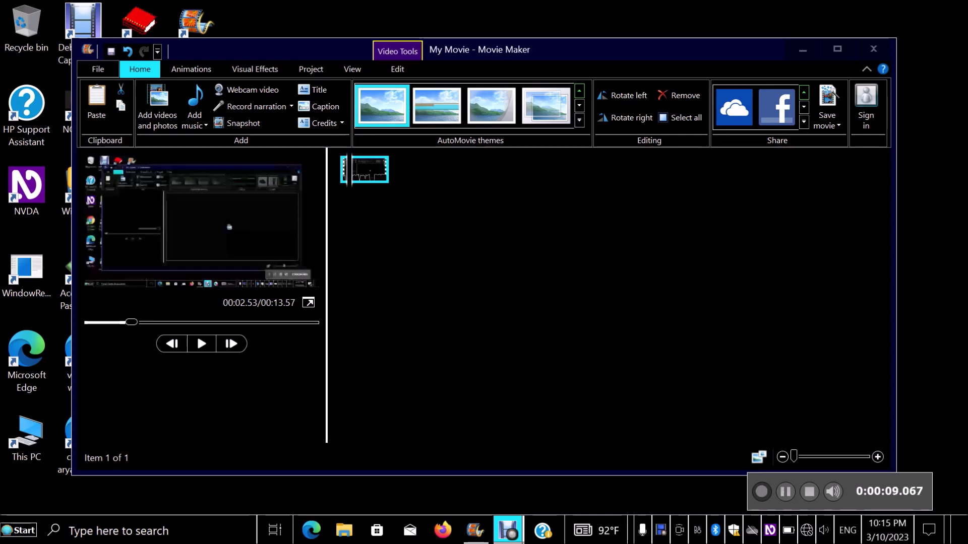
Step: Bring the Movie Maker project with the screen-recording clip back to the front
{"action": "key", "text": "alt+Tab"}
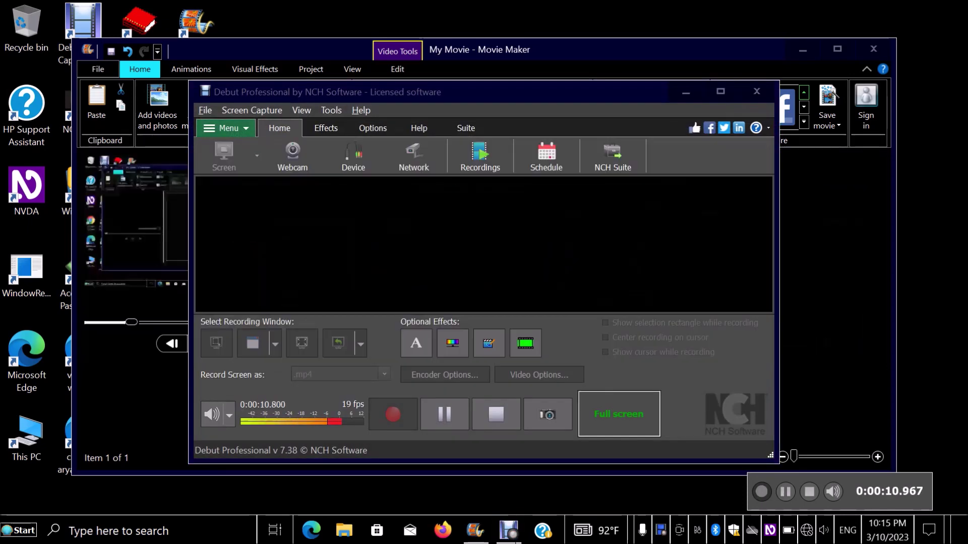
{"action": "key", "text": "alt+Tab"}
{"action": "key", "text": "alt+Tab"}
{"action": "key", "text": "alt+Tab"}
Step: Play the screen-recording clip from its current position and pause it at about 11 seconds
{"action": "key", "text": "Tab"}
{"action": "key", "text": "Tab"}
{"action": "key", "text": "Tab"}
{"action": "key", "text": "Tab"}
{"action": "key", "text": "Tab"}
{"action": "key", "text": "Tab"}
{"action": "key", "text": "Tab"}
{"action": "key", "text": "Tab"}
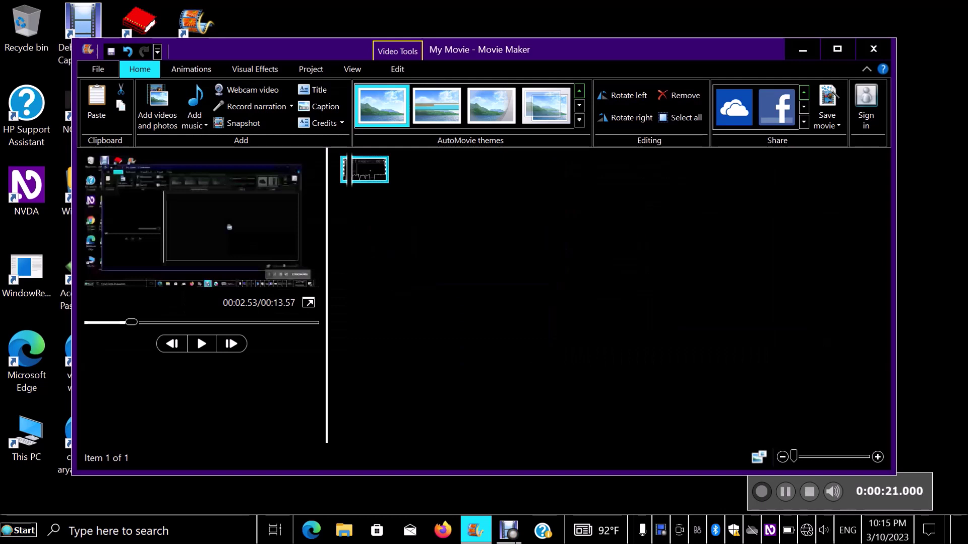
{"action": "key", "text": "space"}
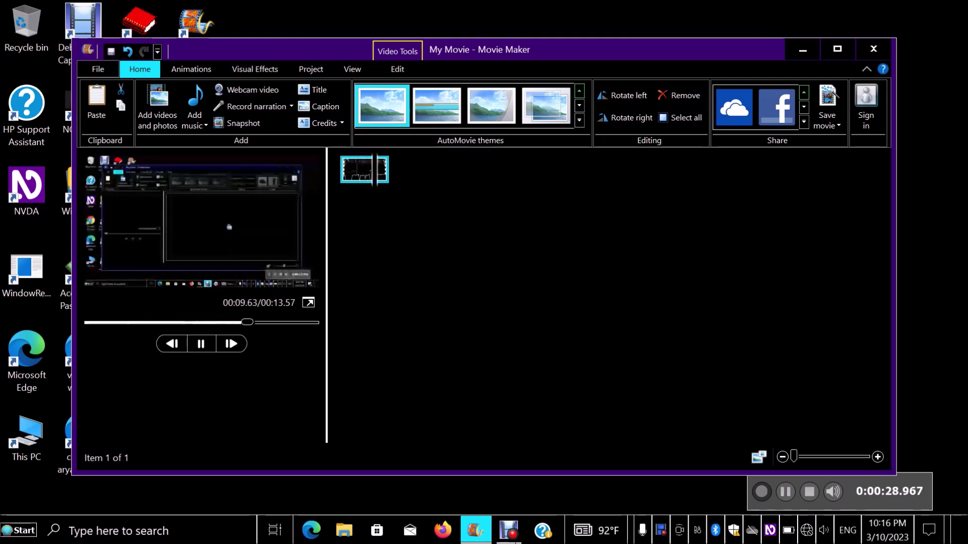
{"action": "key", "text": "space"}
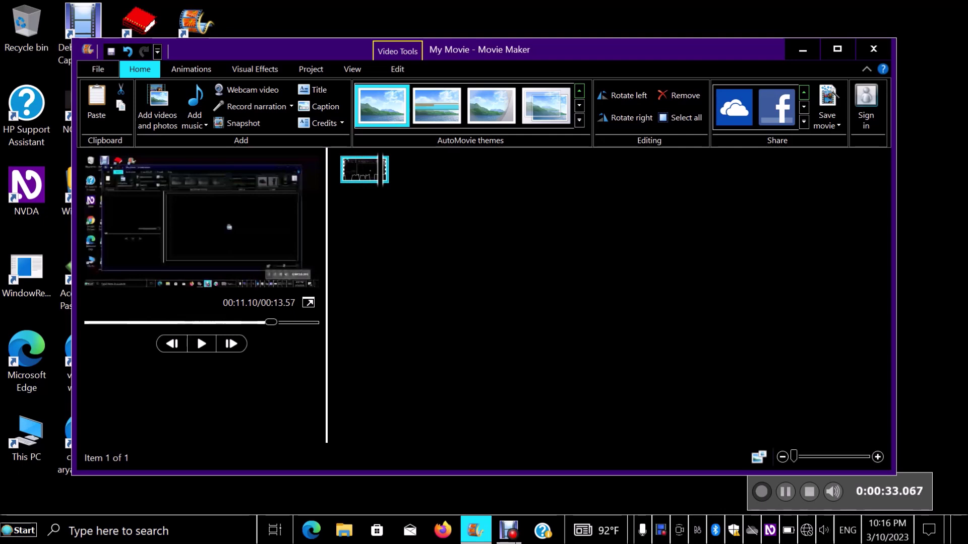
Step: Rewind the screen-recording clip to about 1 second on the seek bar, and play it on to about 8.7 seconds
{"action": "key", "text": "shift+Tab"}
{"action": "key", "text": "shift+Tab"}
{"action": "key", "text": "shift+Tab"}
{"action": "key", "text": "shift+Tab"}
{"action": "key", "text": "Left"}
{"action": "key", "text": "Left"}
{"action": "key", "text": "Left"}
{"action": "key", "text": "Left"}
{"action": "key", "text": "Left"}
{"action": "key", "text": "Left"}
{"action": "key", "text": "Left"}
{"action": "key", "text": "Left"}
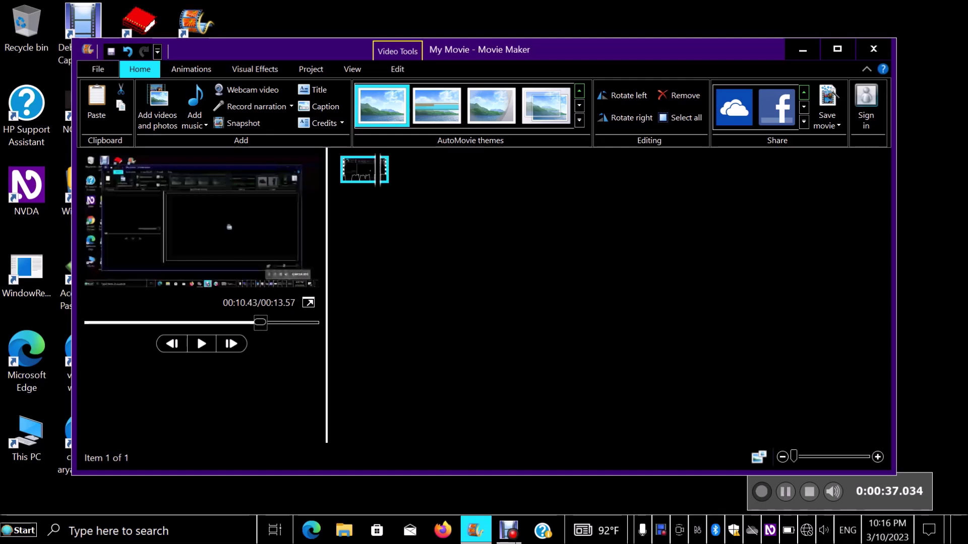
{"action": "key", "text": "Left"}
{"action": "key", "text": "Left"}
{"action": "key", "text": "Left"}
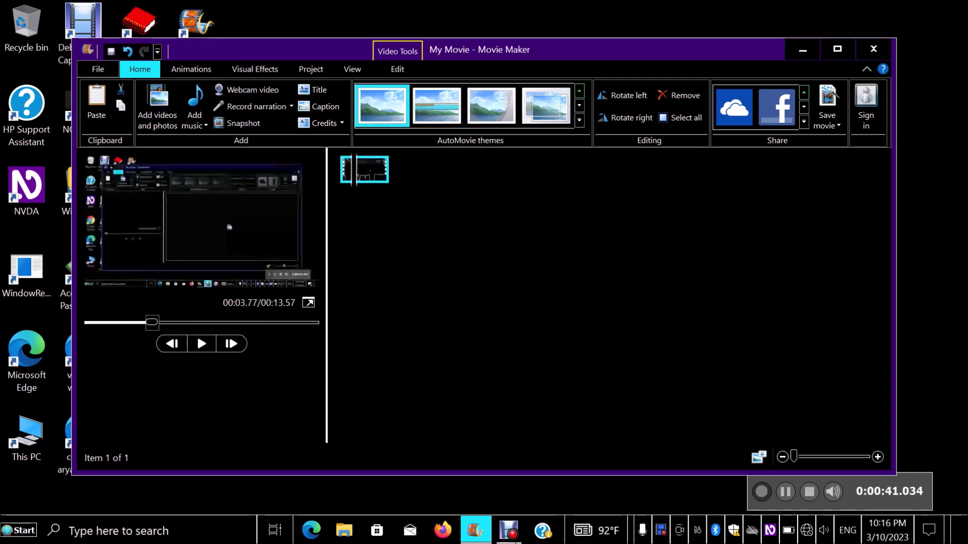
{"action": "key", "text": "Left"}
{"action": "key", "text": "Left"}
{"action": "key", "text": "Left"}
{"action": "key", "text": "Left"}
{"action": "key", "text": "Left"}
{"action": "key", "text": "Left"}
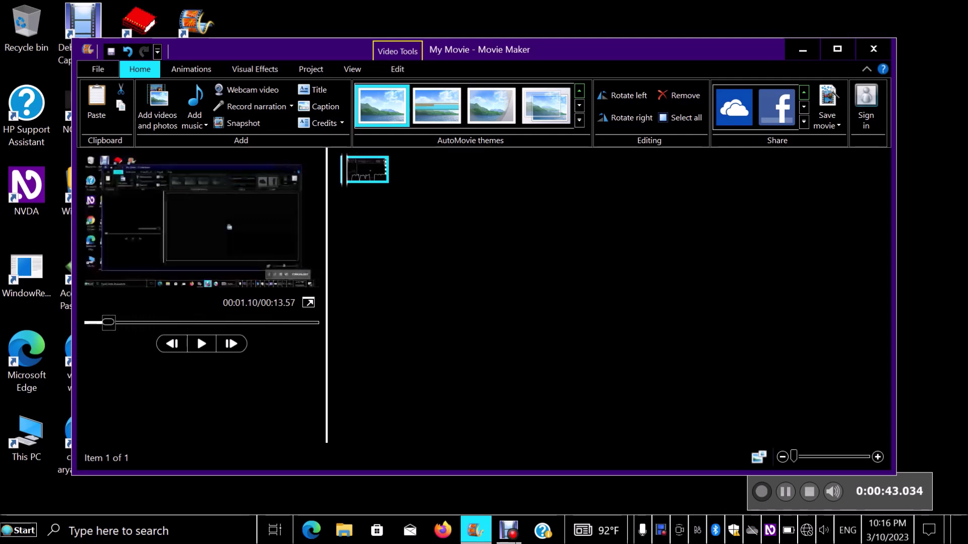
{"action": "key", "text": "space"}
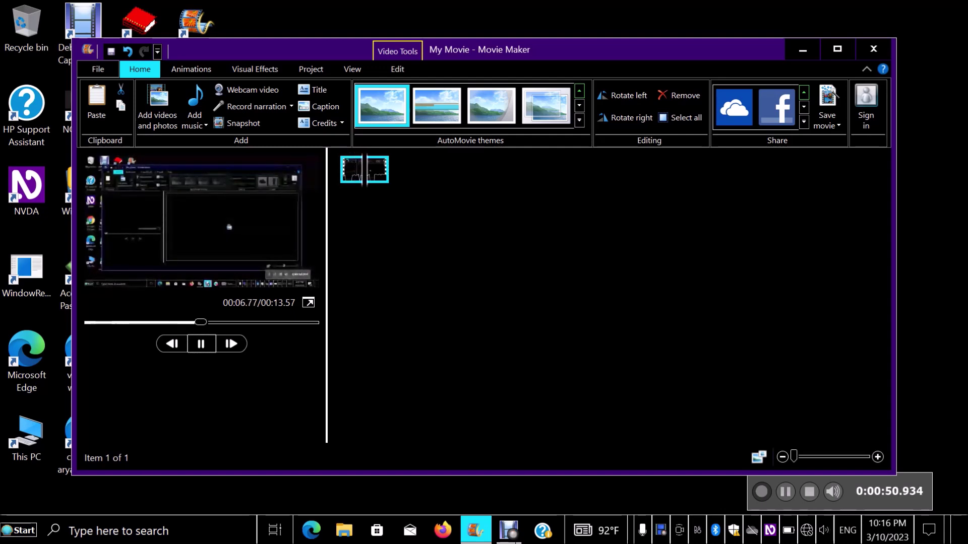
{"action": "key", "text": "space"}
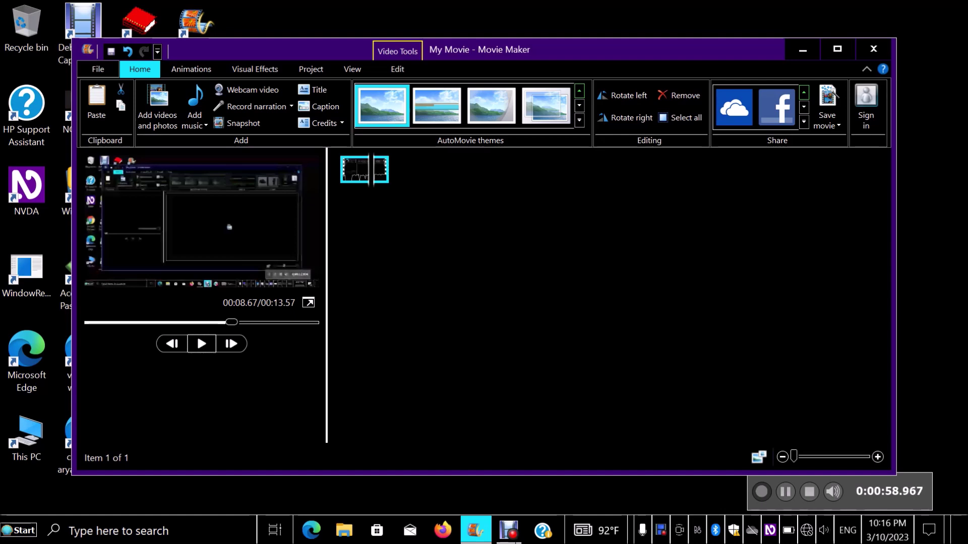
Step: Return the playback position of the screen-recording clip to the very beginning on the seek bar
{"action": "key", "text": "shift+Tab"}
{"action": "key", "text": "shift+Tab"}
{"action": "key", "text": "shift+Tab"}
{"action": "key", "text": "shift+Tab"}
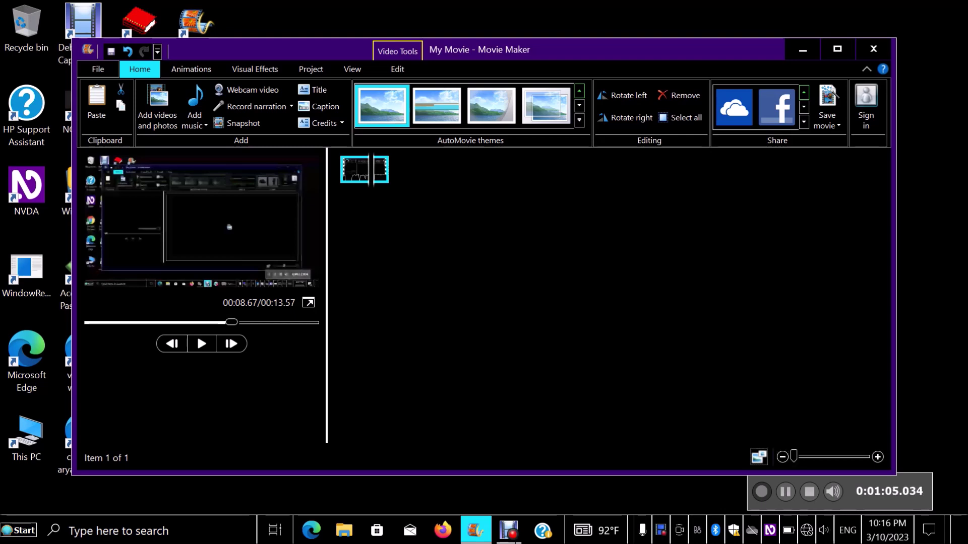
{"action": "key", "text": "Tab"}
{"action": "key", "text": "Tab"}
{"action": "key", "text": "Tab"}
{"action": "key", "text": "Left"}
{"action": "key", "text": "Left"}
{"action": "key", "text": "Left"}
{"action": "key", "text": "Left"}
{"action": "key", "text": "Left"}
{"action": "key", "text": "Left"}
{"action": "key", "text": "Left"}
{"action": "key", "text": "Left"}
{"action": "key", "text": "Left"}
{"action": "key", "text": "Left"}
{"action": "key", "text": "Left"}
{"action": "key", "text": "Left"}
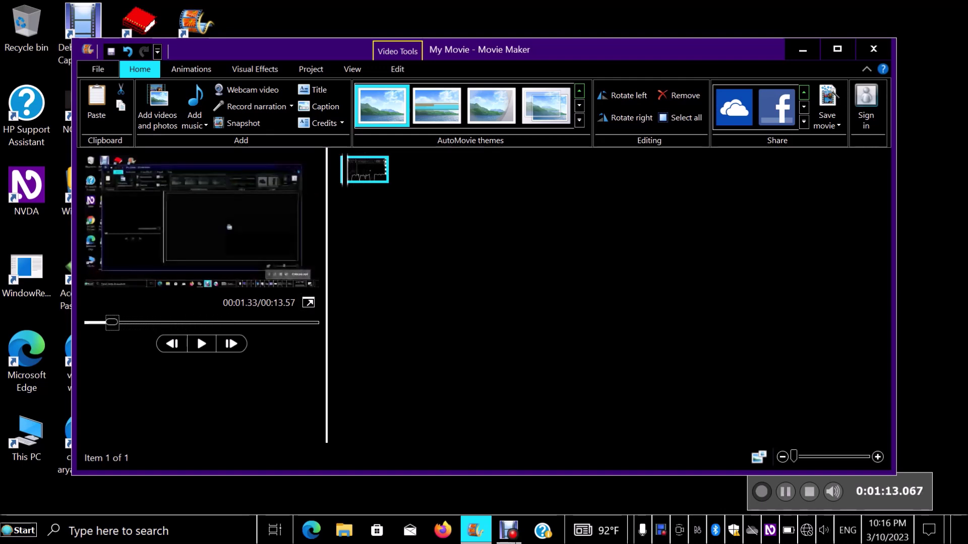
{"action": "key", "text": "Left"}
{"action": "key", "text": "Left"}
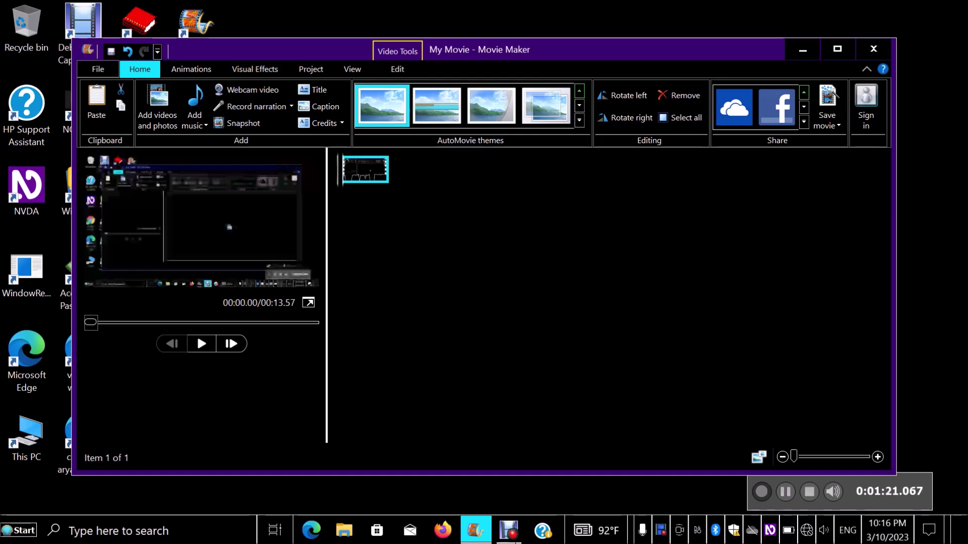
Step: Play the screen-recording clip from the start and split it at about 8.9 seconds
{"action": "key", "text": "Tab"}
{"action": "key", "text": "Tab"}
{"action": "key", "text": "Tab"}
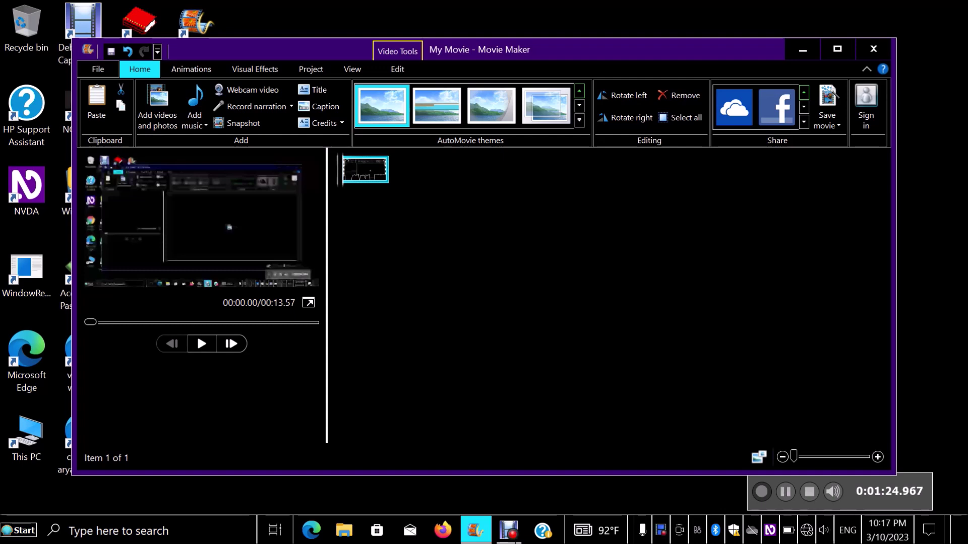
{"action": "key", "text": "space"}
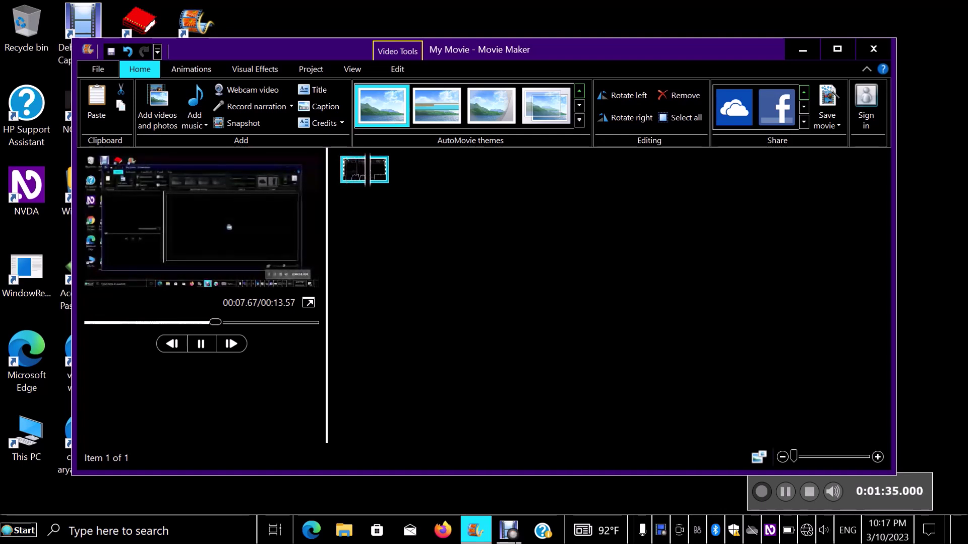
{"action": "key", "text": "m"}
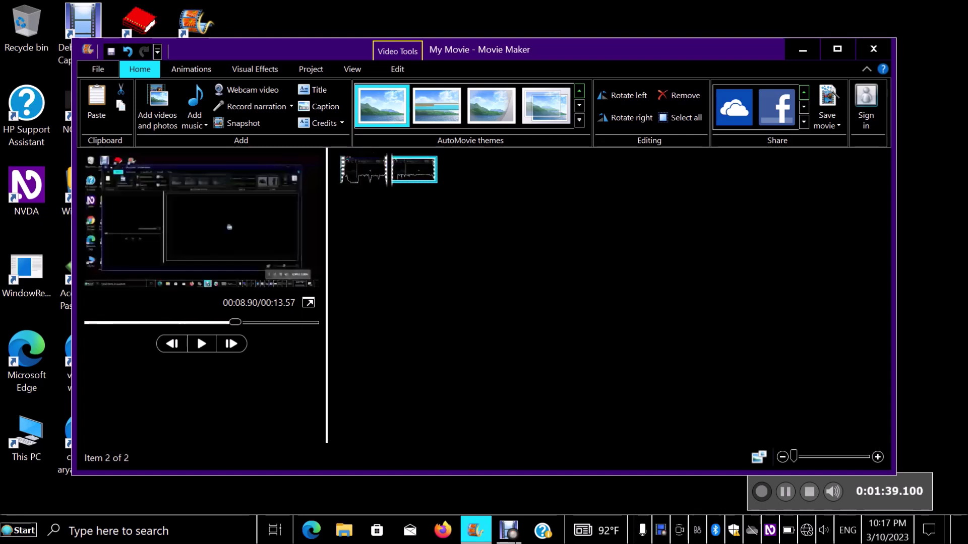
Step: Insert Thin Gen.mp4 from the Debut folder directly after the first piece of the screen-recording clip
{"action": "key", "text": "Home"}
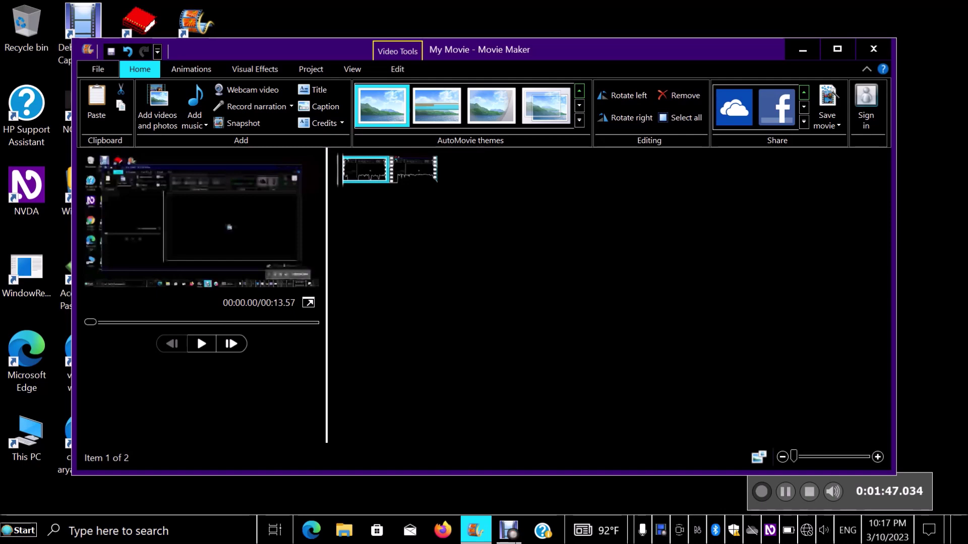
{"action": "key", "text": "alt"}
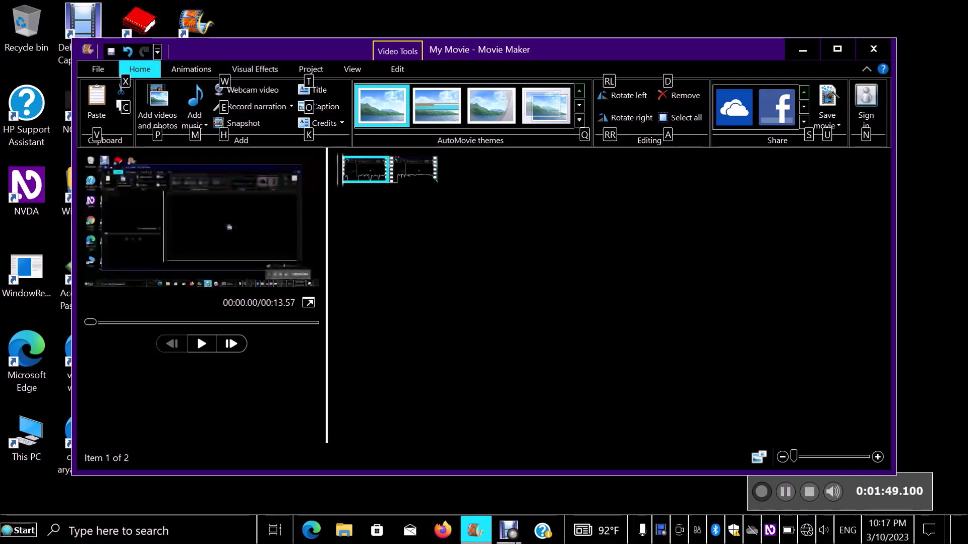
{"action": "key", "text": "p"}
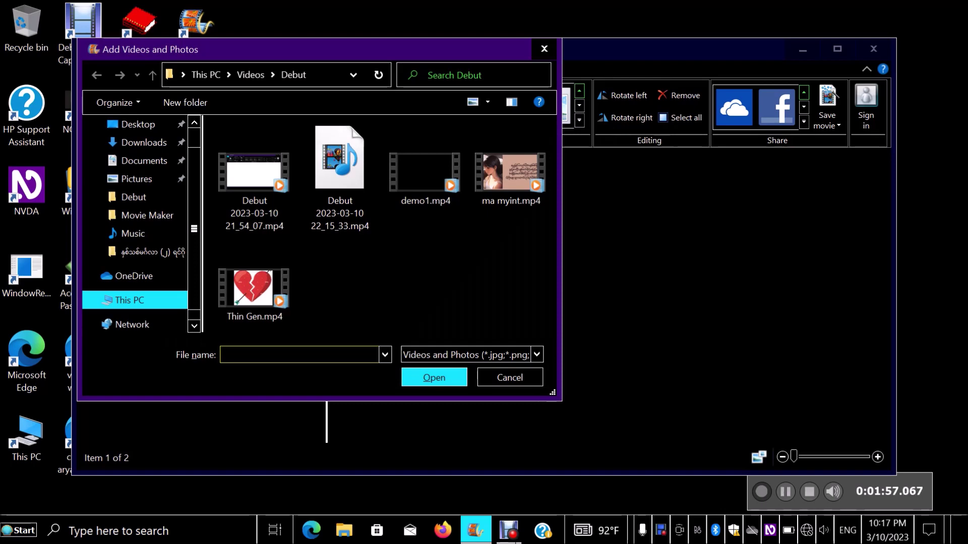
{"action": "key", "text": "shift+Tab"}
{"action": "key", "text": "Down"}
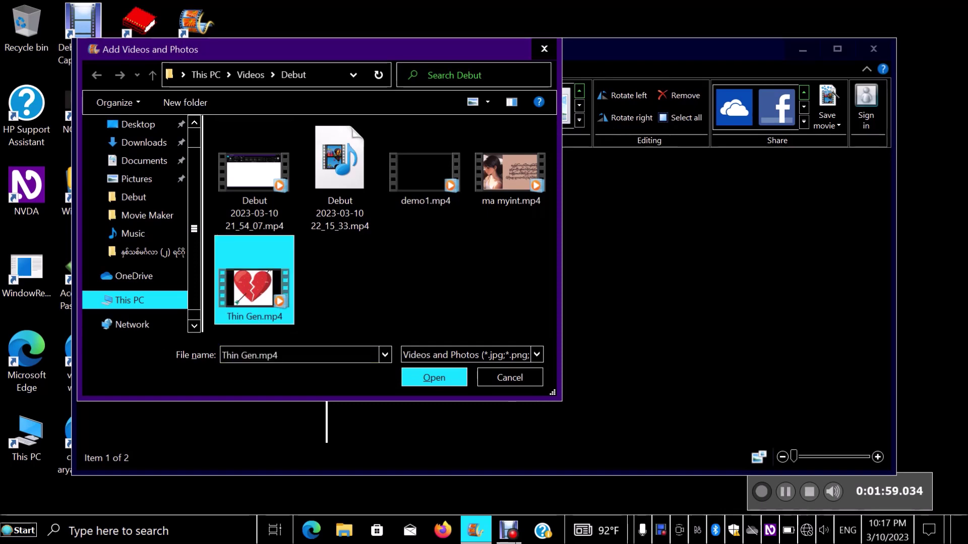
{"action": "key", "text": "Return"}
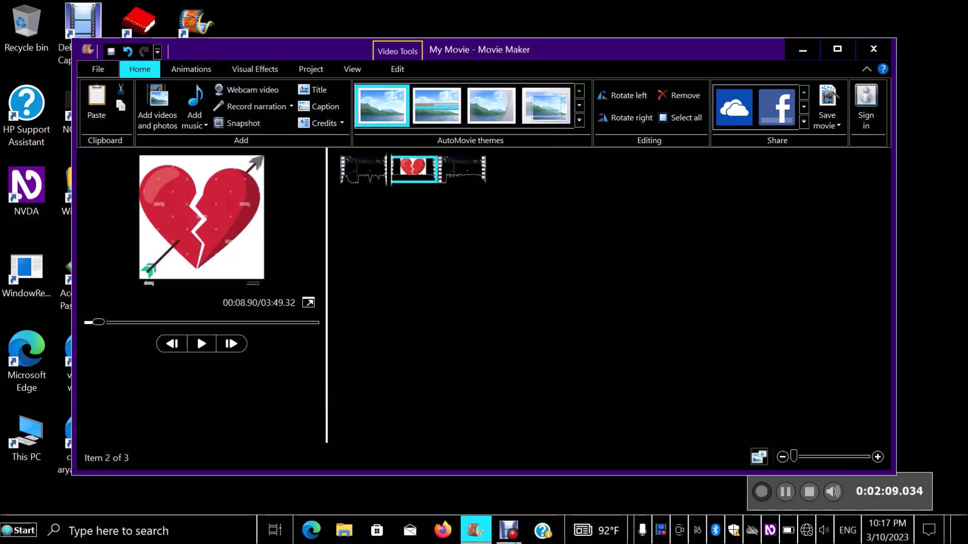
Step: Check the clip order on the timeline by moving to the first piece and back to the broken-heart clip
{"action": "key", "text": "shift+Tab"}
{"action": "key", "text": "shift+Tab"}
{"action": "key", "text": "shift+Tab"}
{"action": "key", "text": "shift+Tab"}
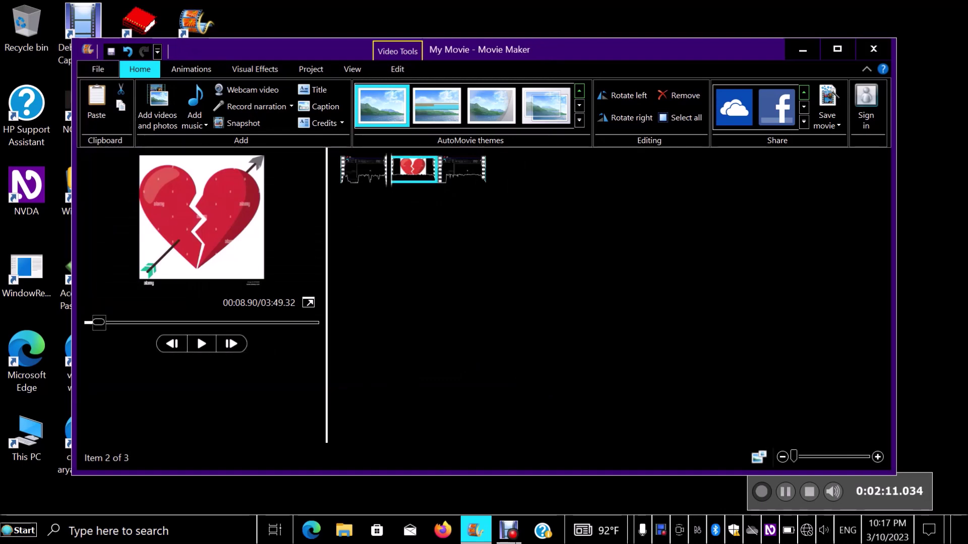
{"action": "key", "text": "Tab"}
{"action": "key", "text": "Tab"}
{"action": "key", "text": "Tab"}
{"action": "key", "text": "Tab"}
{"action": "key", "text": "Left"}
{"action": "key", "text": "Right"}
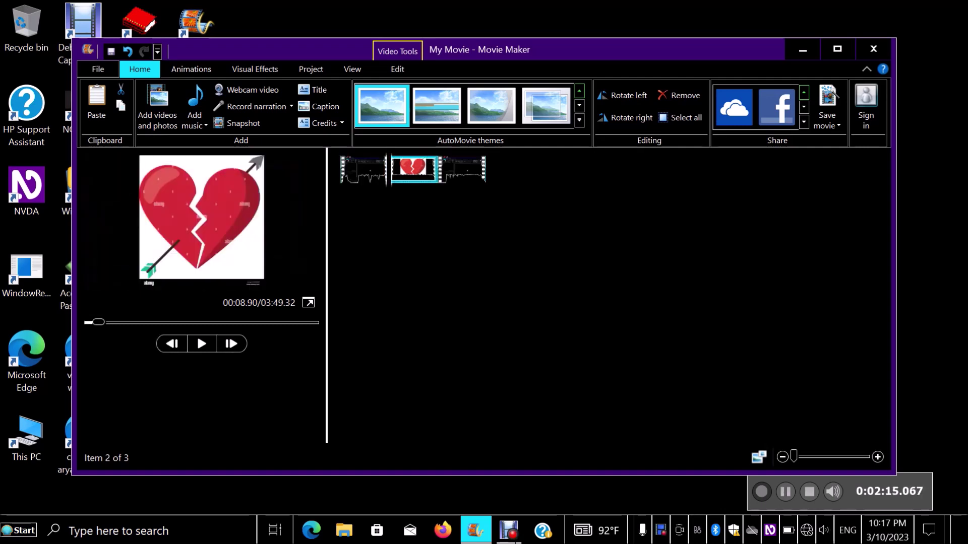
Step: Play the first screen-recording piece from the start into the broken-heart clip and pause at about 12 seconds
{"action": "key", "text": "Left"}
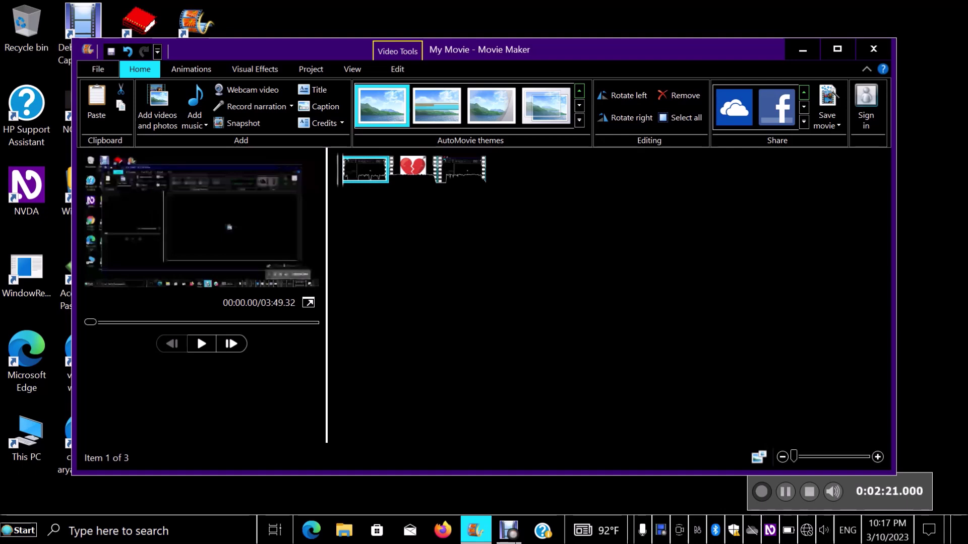
{"action": "key", "text": "shift+Tab"}
{"action": "key", "text": "shift+Tab"}
{"action": "key", "text": "shift+Tab"}
{"action": "key", "text": "shift+Tab"}
{"action": "key", "text": "Tab"}
{"action": "key", "text": "Tab"}
{"action": "key", "text": "space"}
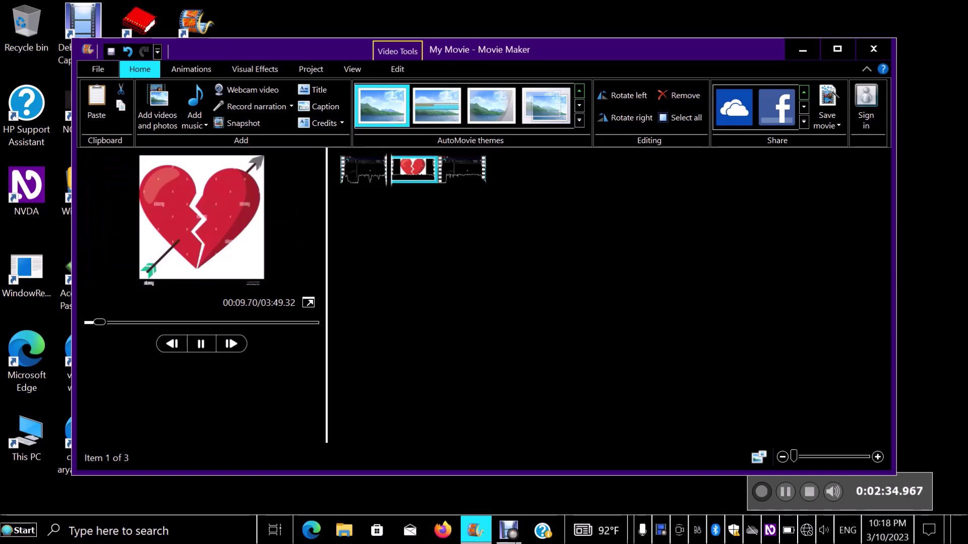
{"action": "key", "text": "space"}
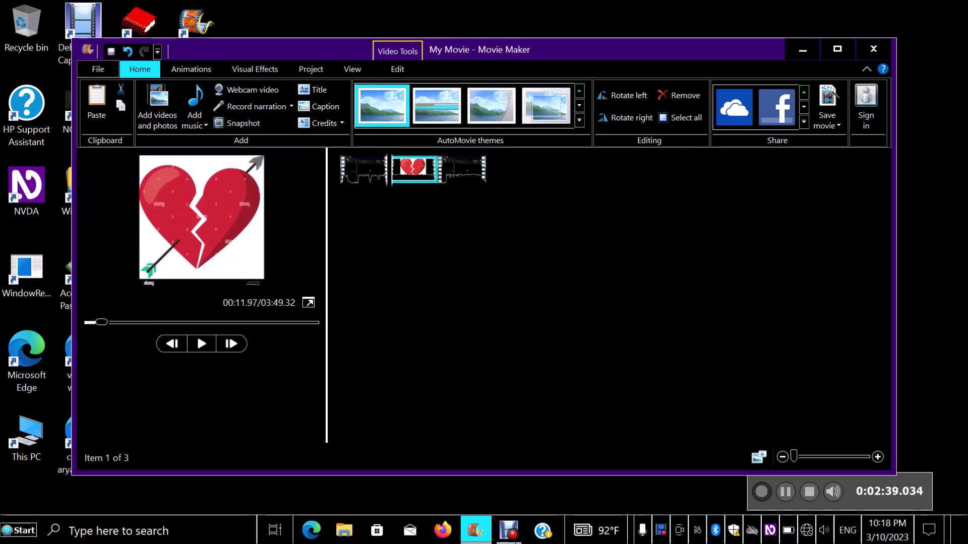
Step: Move the playback position ahead to about 1:43.70 in the broken-heart clip and play from there
{"action": "key", "text": "shift+Tab"}
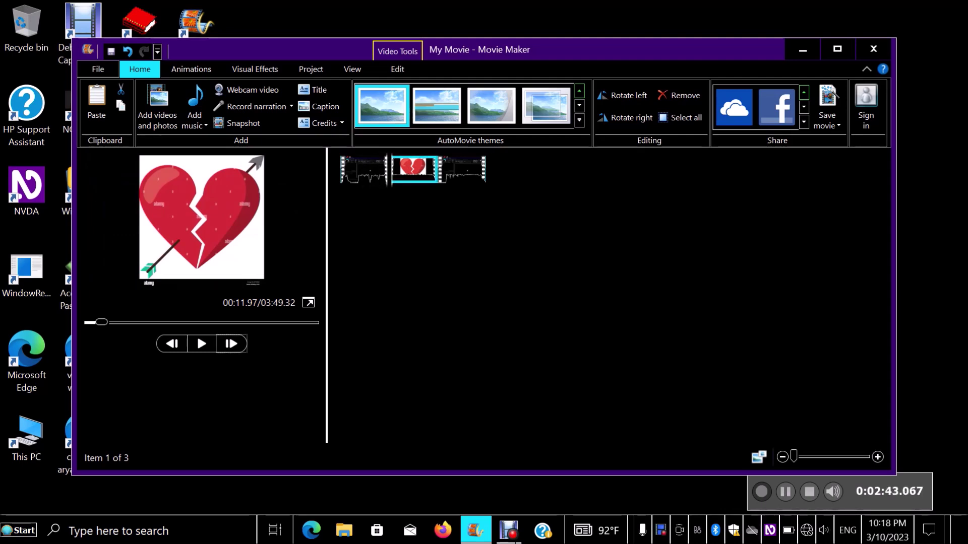
{"action": "key", "text": "shift+Tab"}
{"action": "key", "text": "shift+Tab"}
{"action": "key", "text": "shift+Tab"}
{"action": "key", "text": "Right"}
{"action": "key", "text": "Right"}
{"action": "key", "text": "Right"}
{"action": "key", "text": "Right"}
{"action": "key", "text": "Right"}
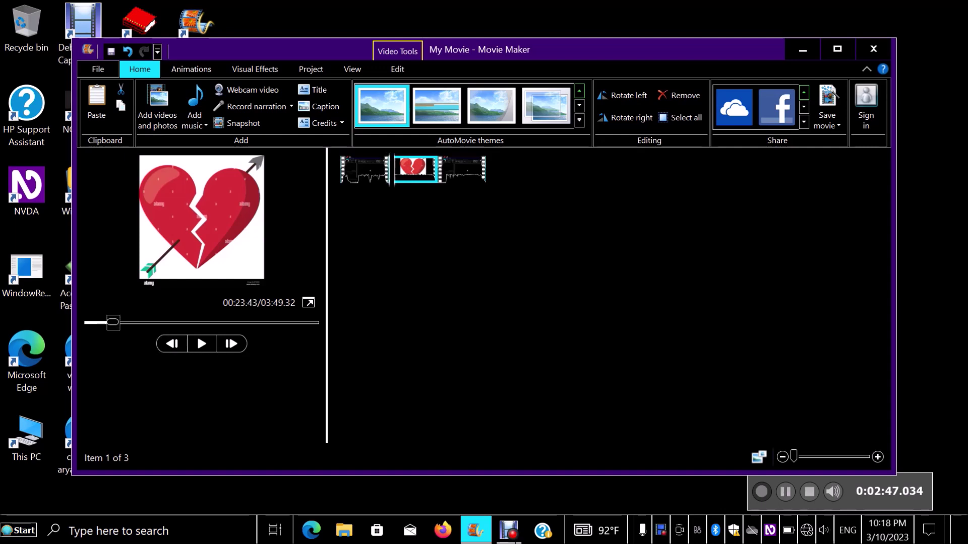
{"action": "key", "text": "Right"}
{"action": "key", "text": "Right"}
{"action": "key", "text": "Right"}
{"action": "key", "text": "Tab"}
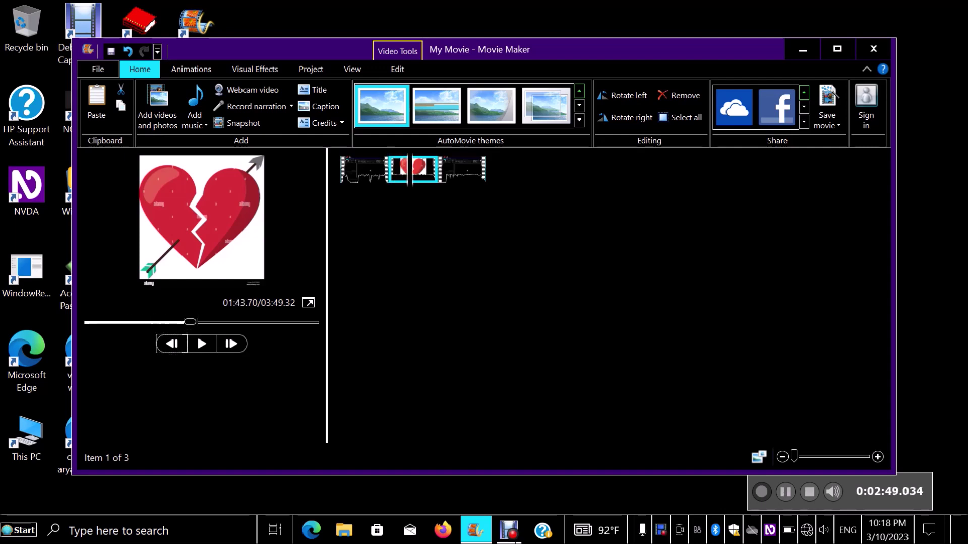
{"action": "key", "text": "Tab"}
{"action": "key", "text": "space"}
Step: Skip the preview of the broken-heart clip ahead past the two-minute mark and continue playing
{"action": "key", "text": "shift+Tab"}
{"action": "key", "text": "shift+Tab"}
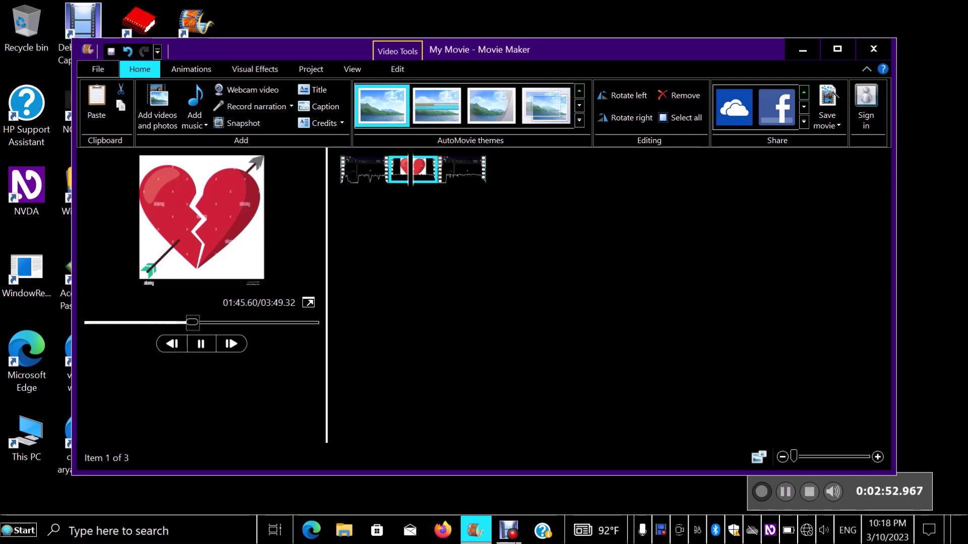
{"action": "key", "text": "Right"}
{"action": "key", "text": "Right"}
{"action": "key", "text": "Tab"}
{"action": "key", "text": "Tab"}
{"action": "key", "text": "space"}
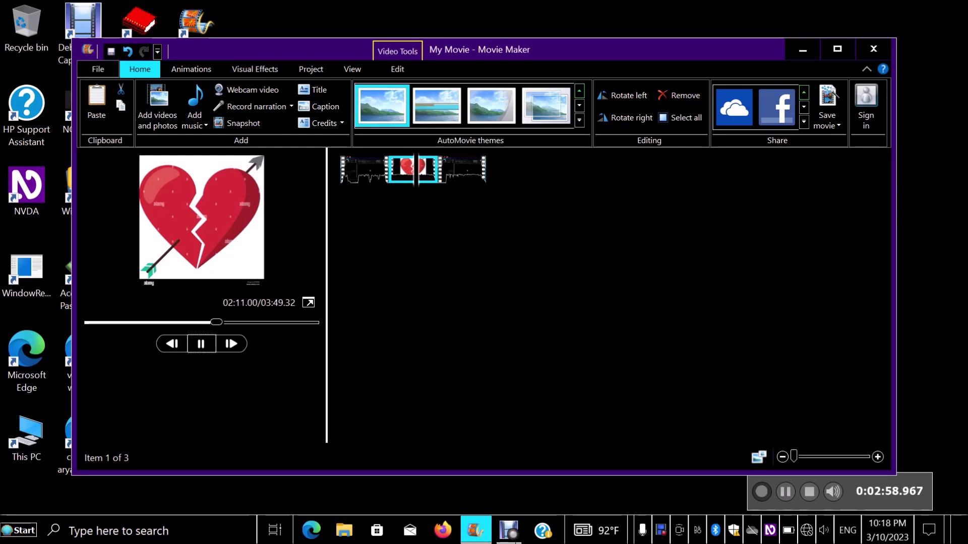
Step: Skip ahead to about 2:26 in the broken-heart clip, play on and pause at about 2:40
{"action": "key", "text": "shift+Tab"}
{"action": "key", "text": "shift+Tab"}
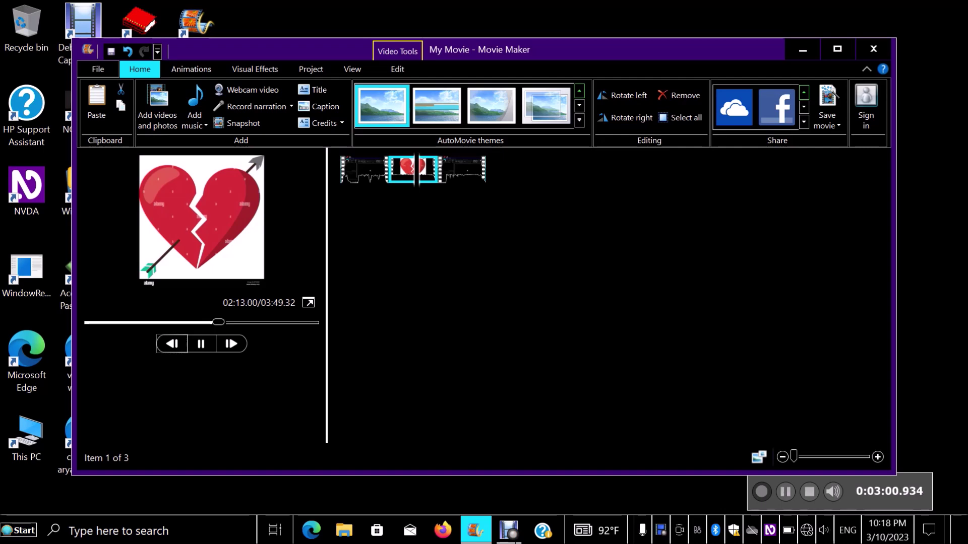
{"action": "key", "text": "Right"}
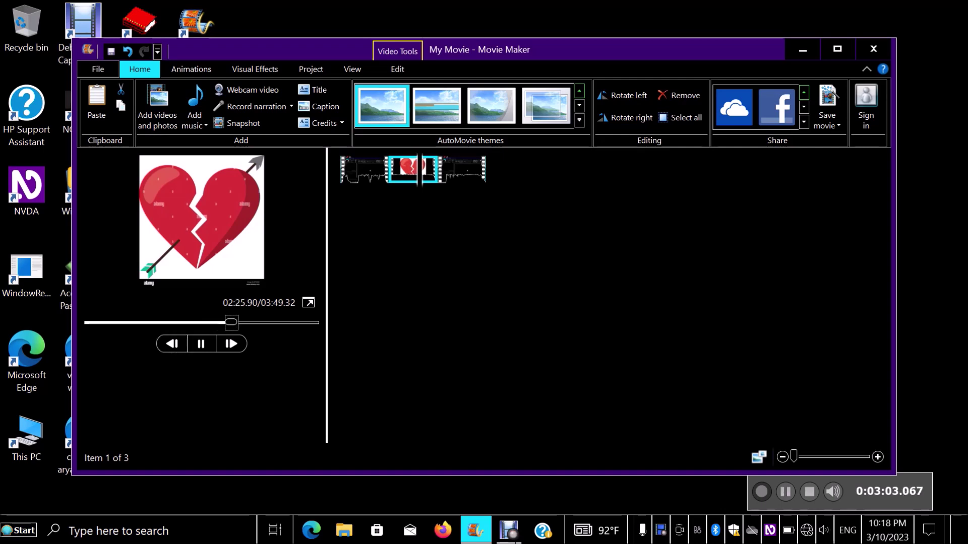
{"action": "key", "text": "Tab"}
{"action": "key", "text": "space"}
{"action": "key", "text": "space"}
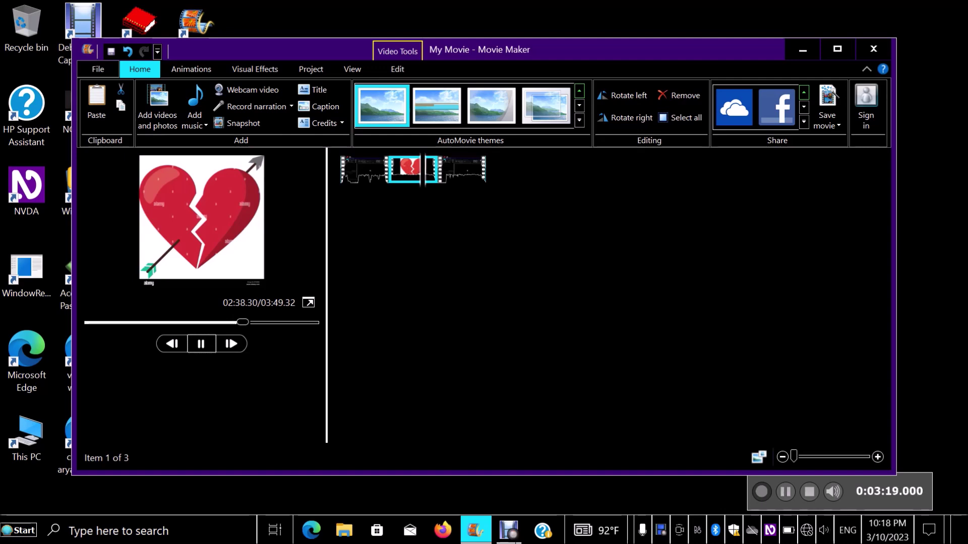
{"action": "key", "text": "space"}
Step: Advance the playback position to about 3:03, play from there and pause at about 3:13
{"action": "key", "text": "shift+Tab"}
{"action": "key", "text": "shift+Tab"}
{"action": "key", "text": "shift+Tab"}
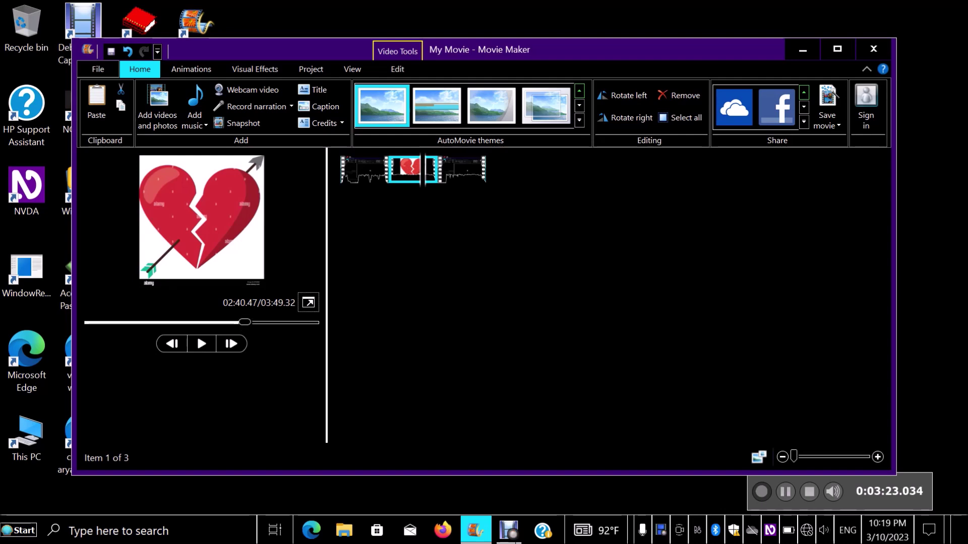
{"action": "key", "text": "Tab"}
{"action": "key", "text": "Right"}
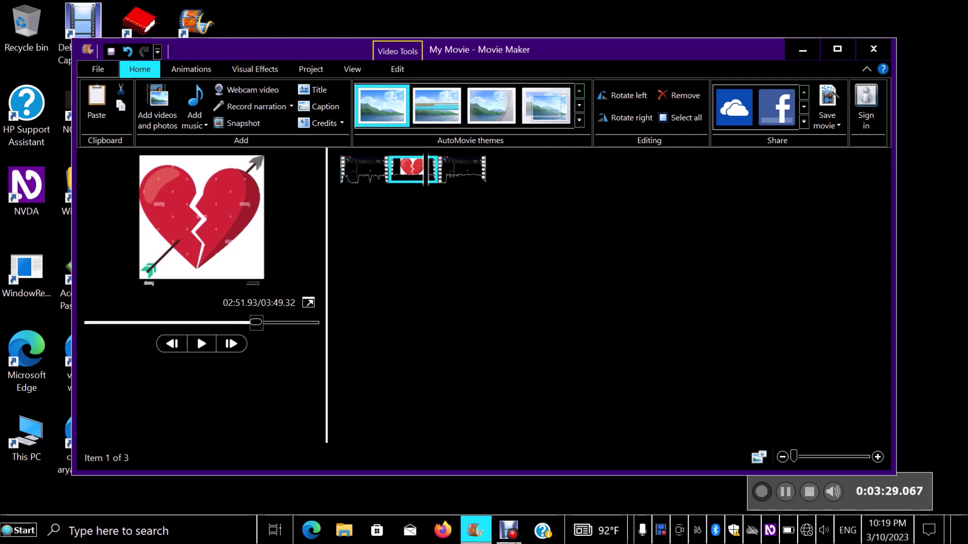
{"action": "key", "text": "Right"}
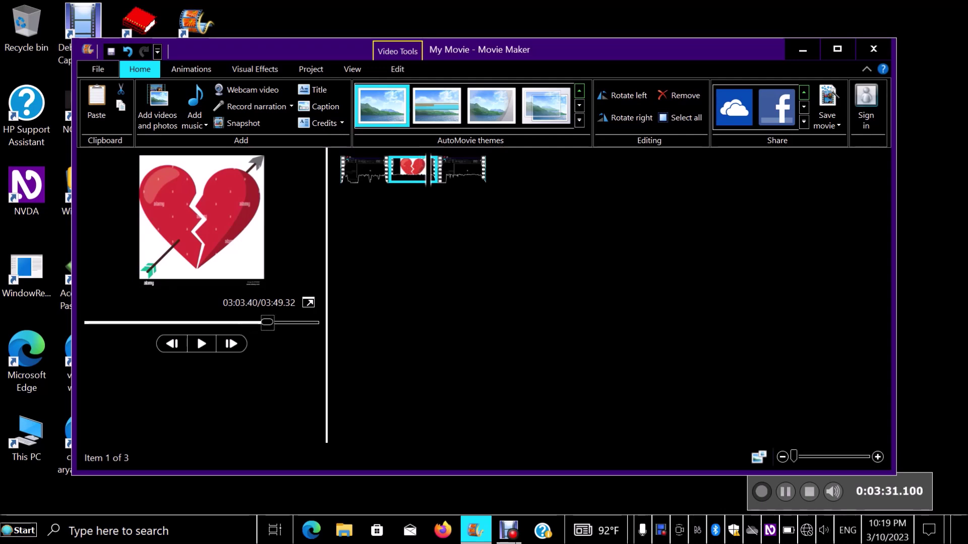
{"action": "key", "text": "Tab"}
{"action": "key", "text": "Tab"}
{"action": "key", "text": "space"}
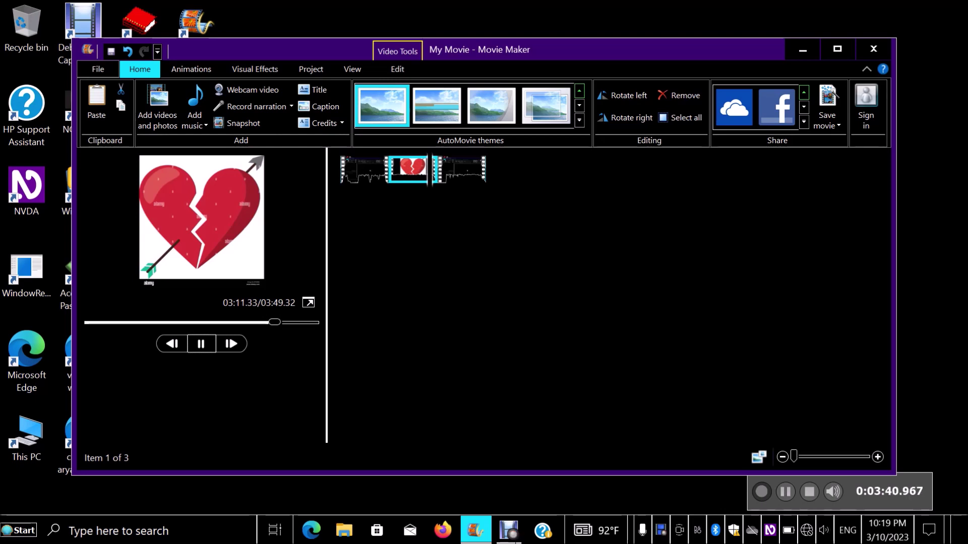
{"action": "key", "text": "space"}
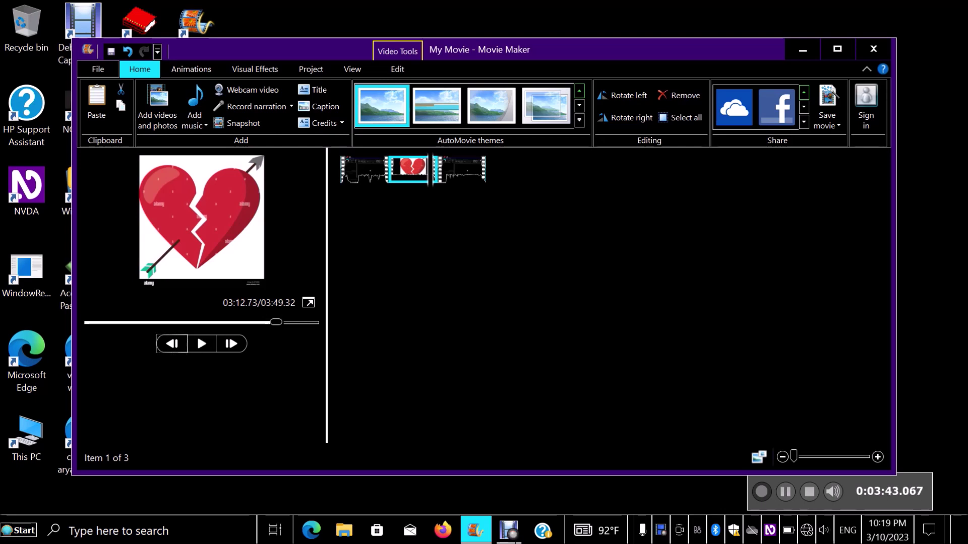
Step: Skip beyond 3:13 on the seek bar and play the last part of the movie through to its end
{"action": "key", "text": "Right"}
{"action": "key", "text": "Right"}
{"action": "key", "text": "Tab"}
{"action": "key", "text": "Tab"}
{"action": "key", "text": "space"}
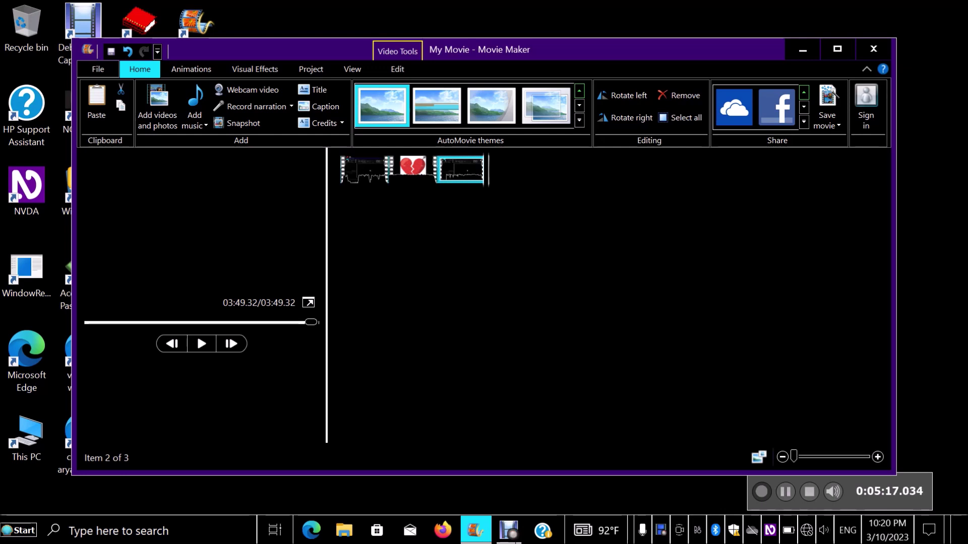
Step: Open the Save movie settings list and examine its audio-only option and website presets, such as YouTube, Vimeo and Facebook
{"action": "key", "text": "alt+h"}
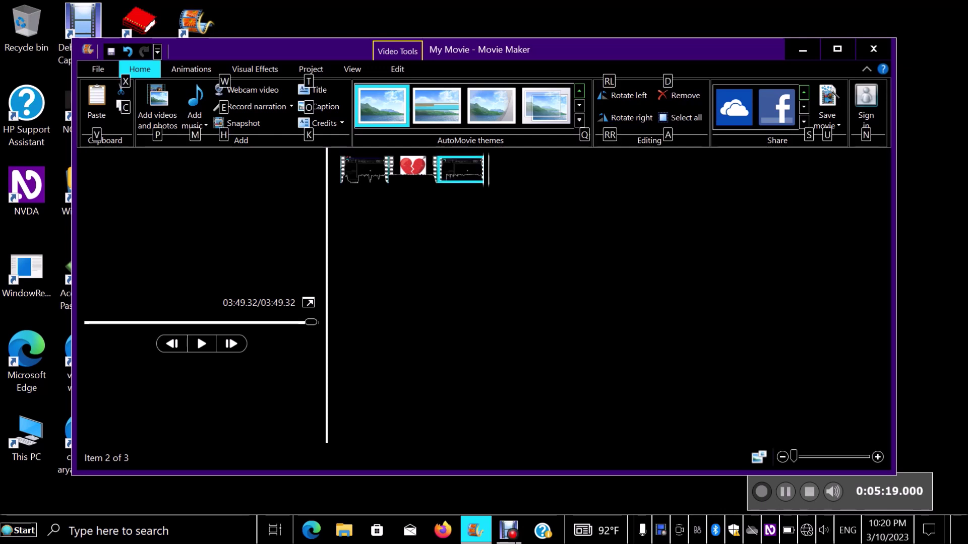
{"action": "key", "text": "u"}
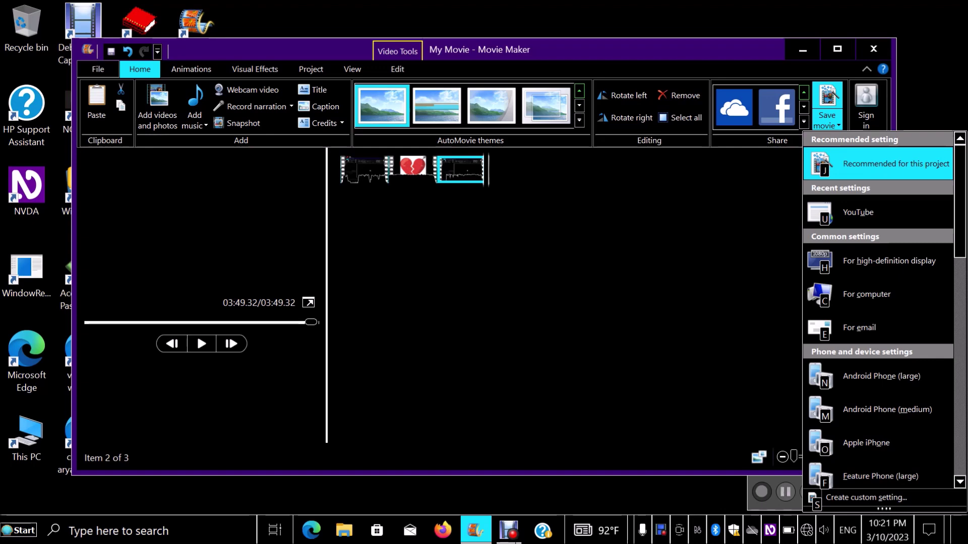
{"action": "key", "text": "Up"}
{"action": "key", "text": "Up"}
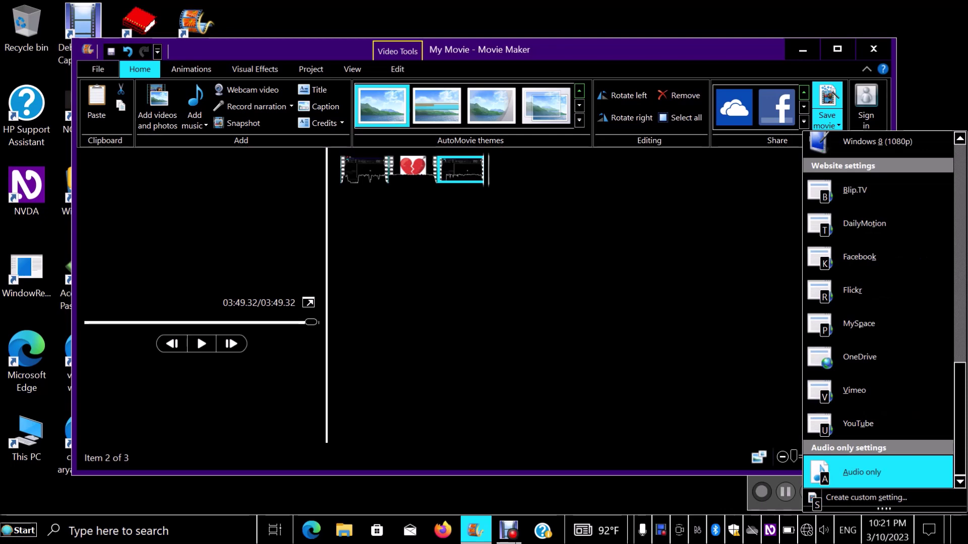
{"action": "key", "text": "Up"}
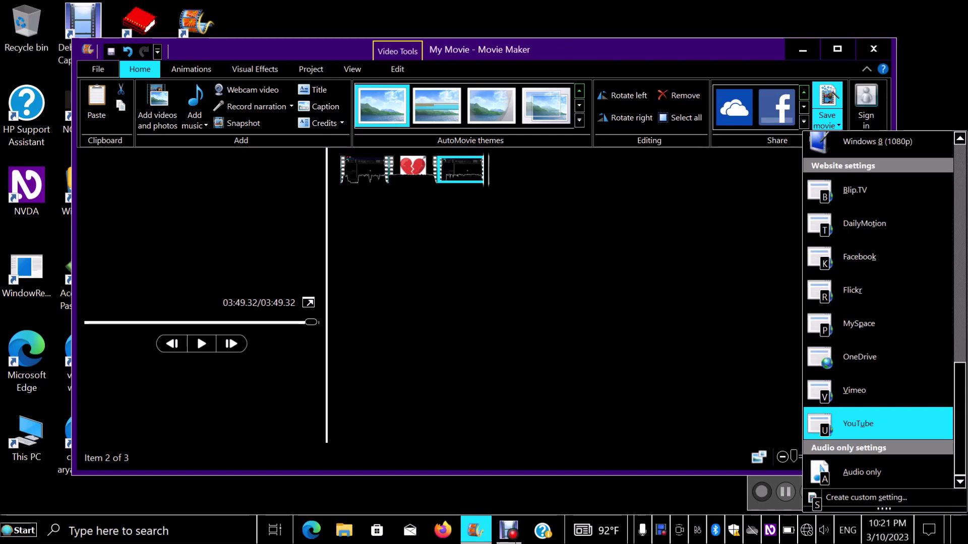
{"action": "key", "text": "Up"}
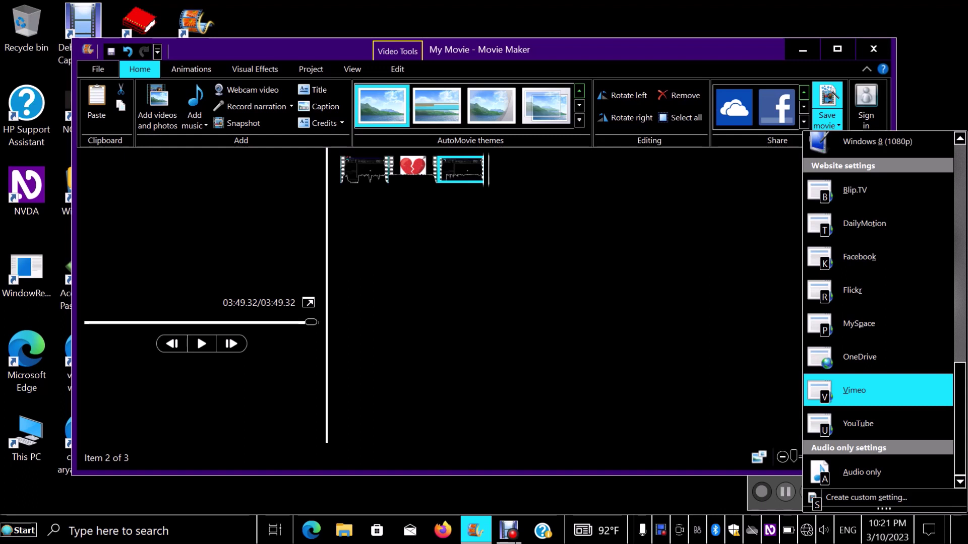
{"action": "key", "text": "Down"}
{"action": "key", "text": "Up"}
{"action": "key", "text": "Up"}
{"action": "key", "text": "Up"}
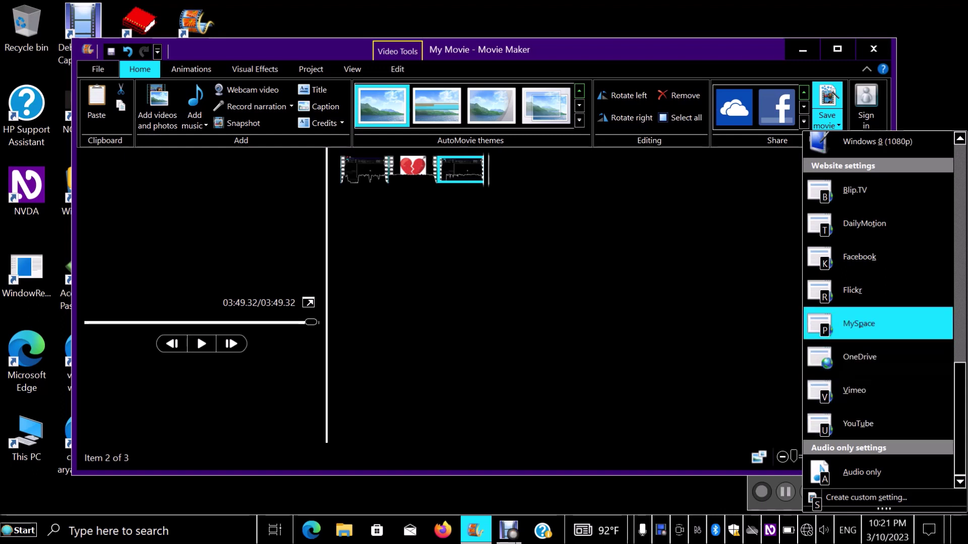
{"action": "key", "text": "Up"}
{"action": "key", "text": "Up"}
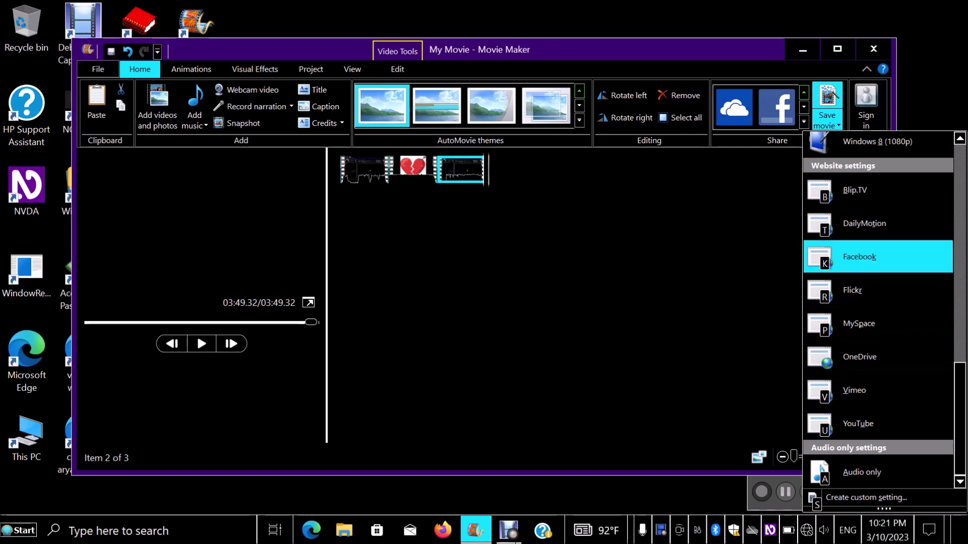
{"action": "key", "text": "Up"}
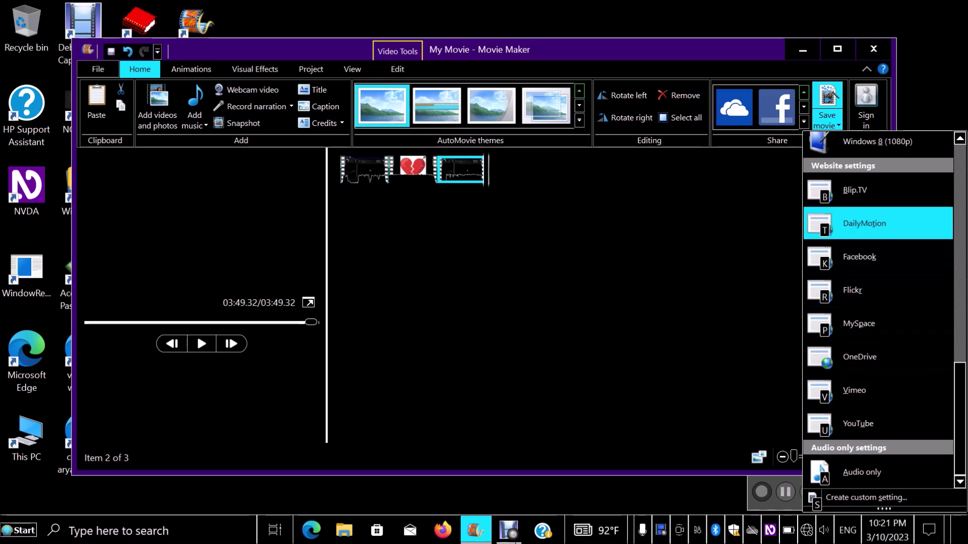
Step: Examine the tablet presets for saving the movie, from Windows 7 (720p) to Android (1080p)
{"action": "key", "text": "Up"}
{"action": "key", "text": "Up"}
{"action": "key", "text": "Up"}
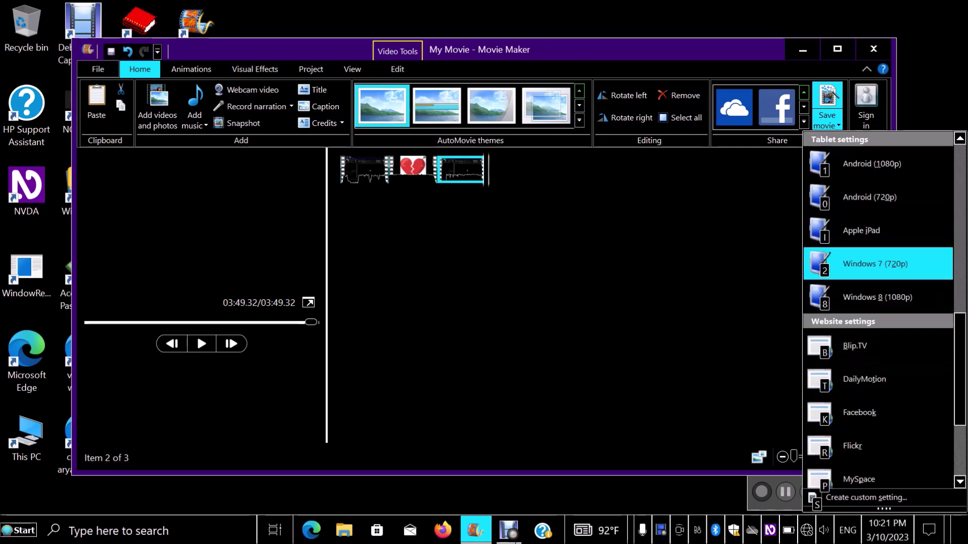
{"action": "key", "text": "Up"}
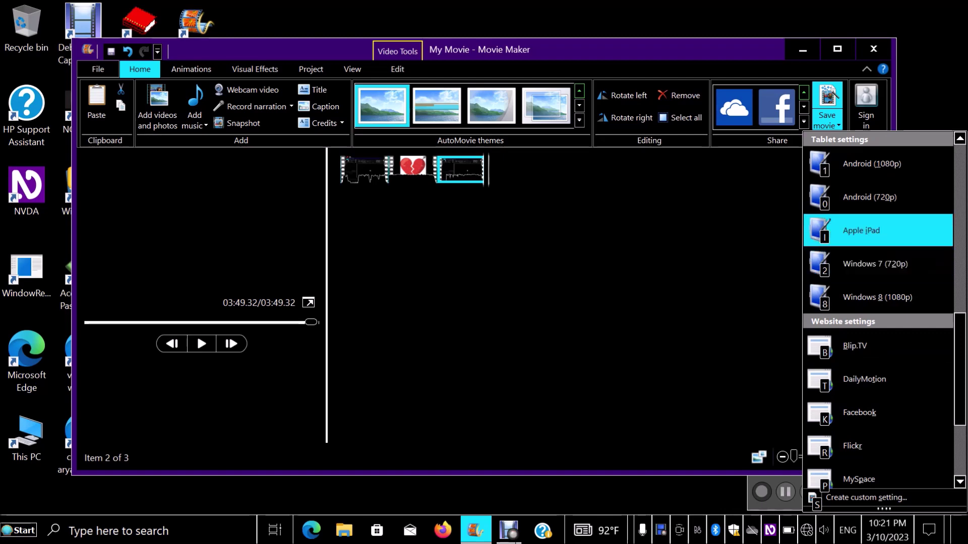
{"action": "key", "text": "Down"}
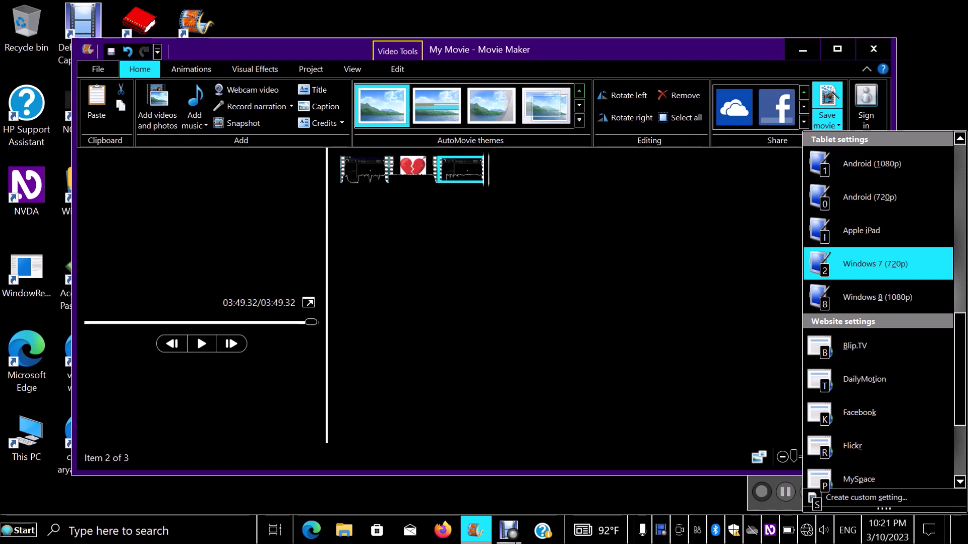
{"action": "key", "text": "Up"}
{"action": "key", "text": "Up"}
{"action": "key", "text": "Up"}
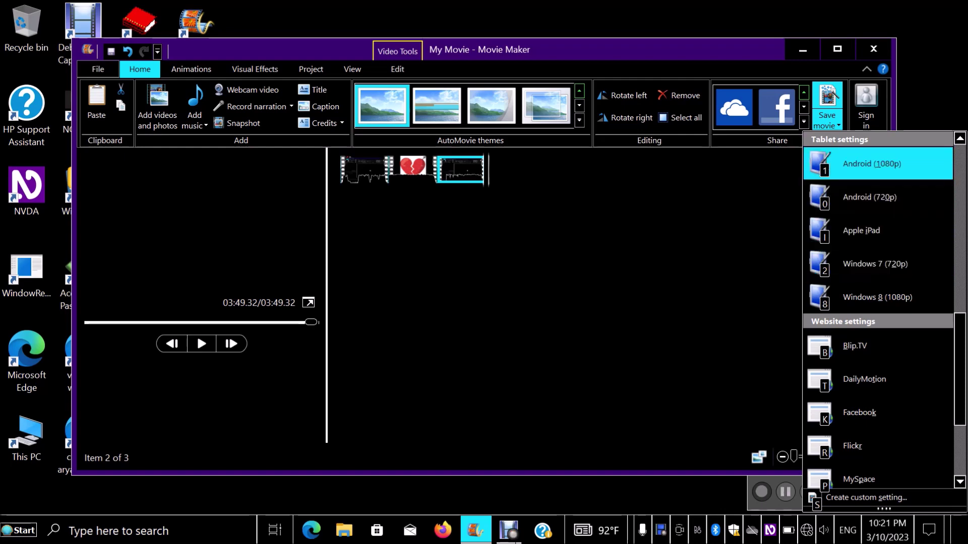
Step: Examine the phone and device presets for saving the movie, ending at Android Phone (large)
{"action": "key", "text": "Up"}
{"action": "key", "text": "Up"}
{"action": "key", "text": "Up"}
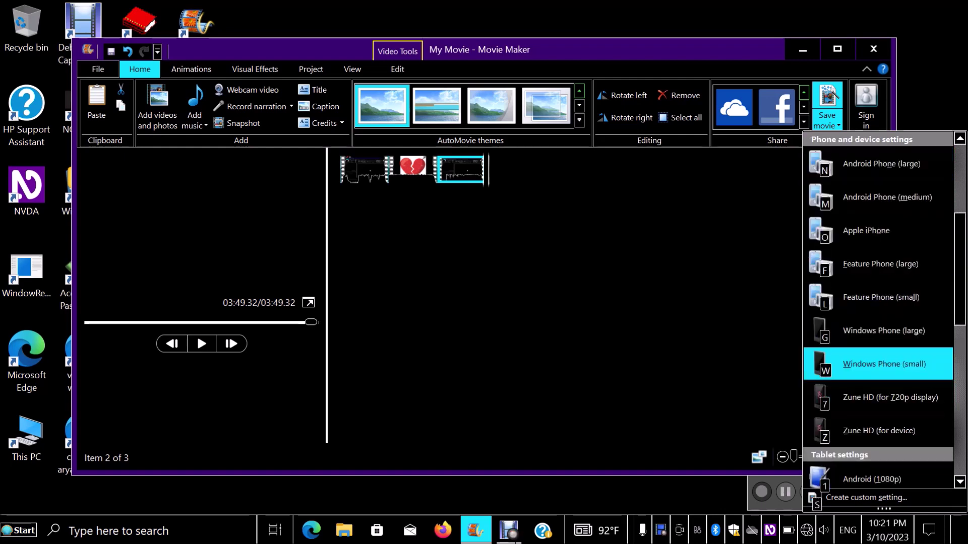
{"action": "key", "text": "Up"}
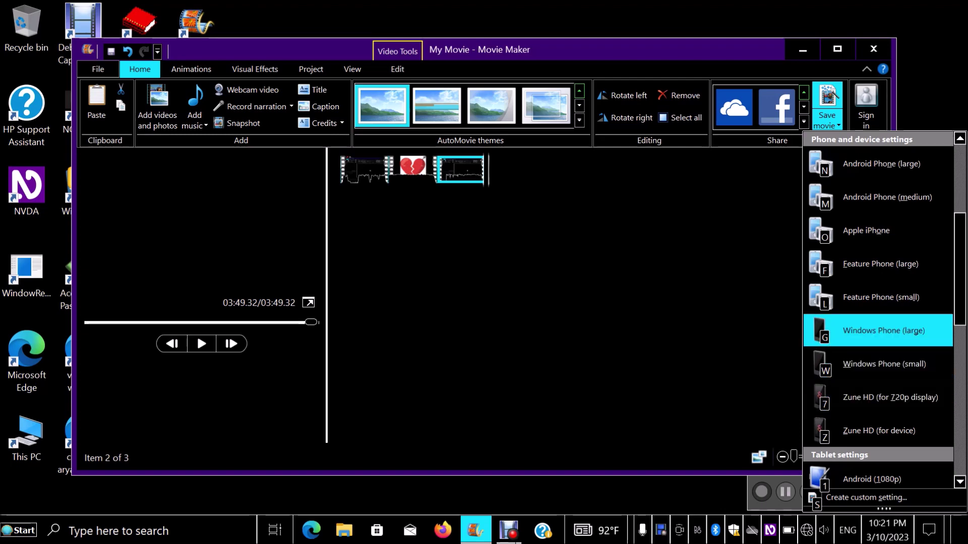
{"action": "key", "text": "Up"}
{"action": "key", "text": "Up"}
{"action": "key", "text": "Up"}
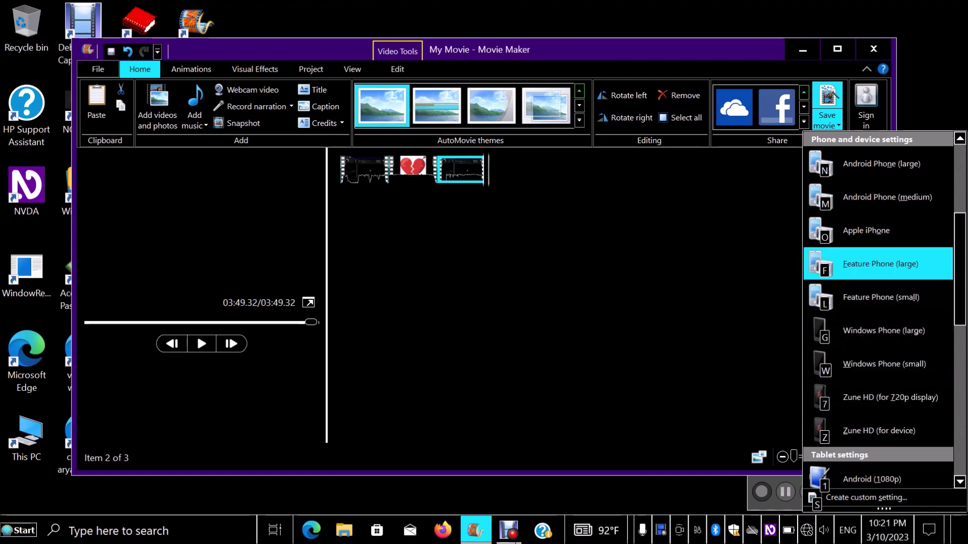
{"action": "key", "text": "Up"}
{"action": "key", "text": "Up"}
{"action": "key", "text": "Up"}
{"action": "key", "text": "Up"}
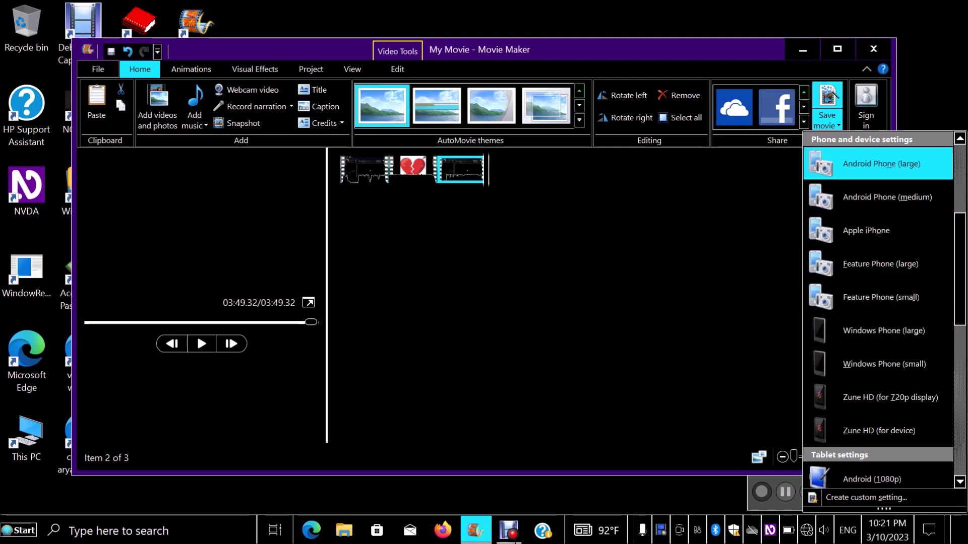
Step: Examine the recent, common and website presets for saving the movie, ending at YouTube, and close the settings list
{"action": "key", "text": "Up"}
{"action": "key", "text": "Up"}
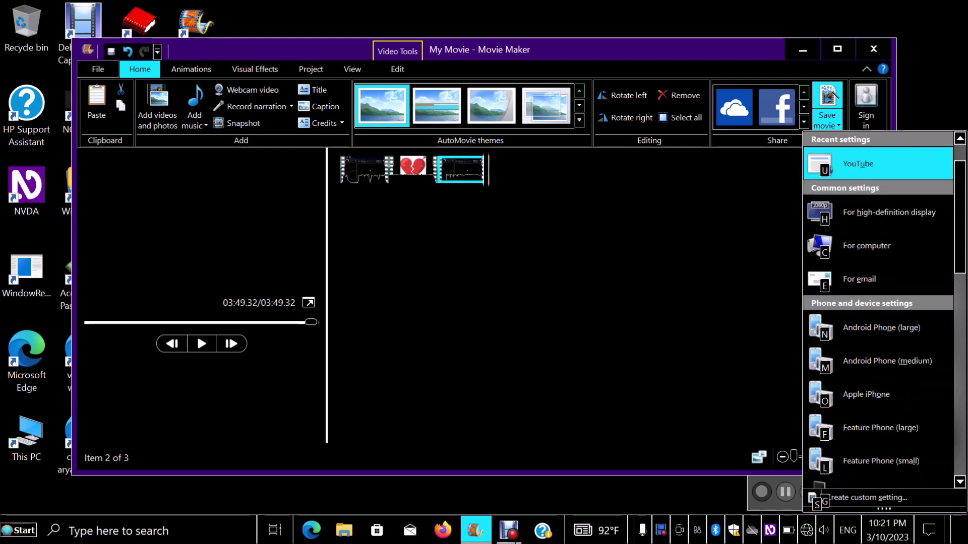
{"action": "key", "text": "Down"}
{"action": "key", "text": "Up"}
{"action": "key", "text": "Up"}
{"action": "key", "text": "Up"}
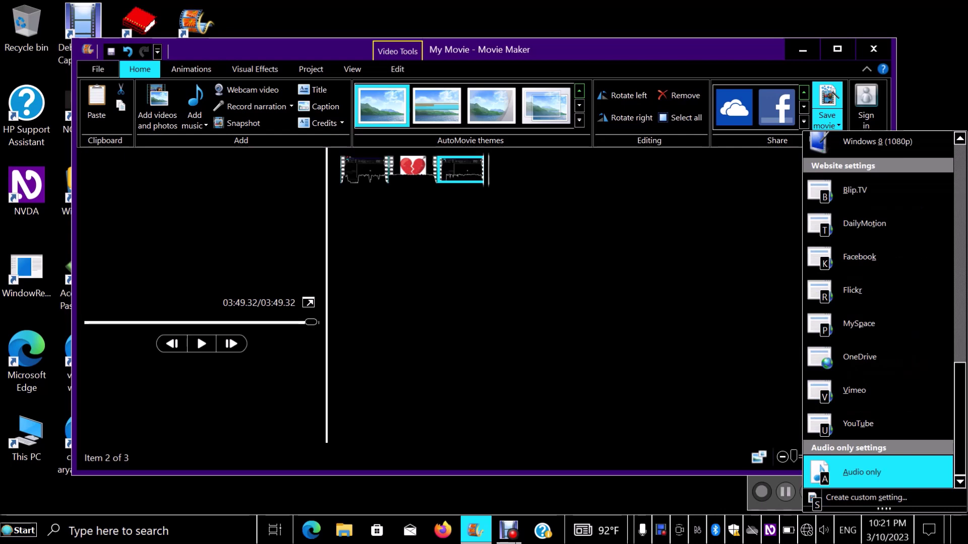
{"action": "key", "text": "Up"}
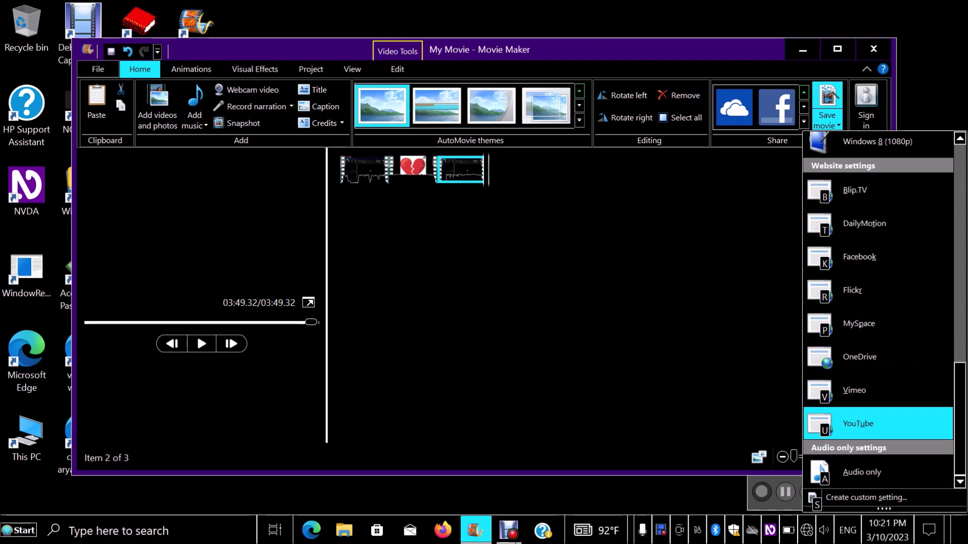
{"action": "key", "text": "Escape"}
{"action": "key", "text": "Escape"}
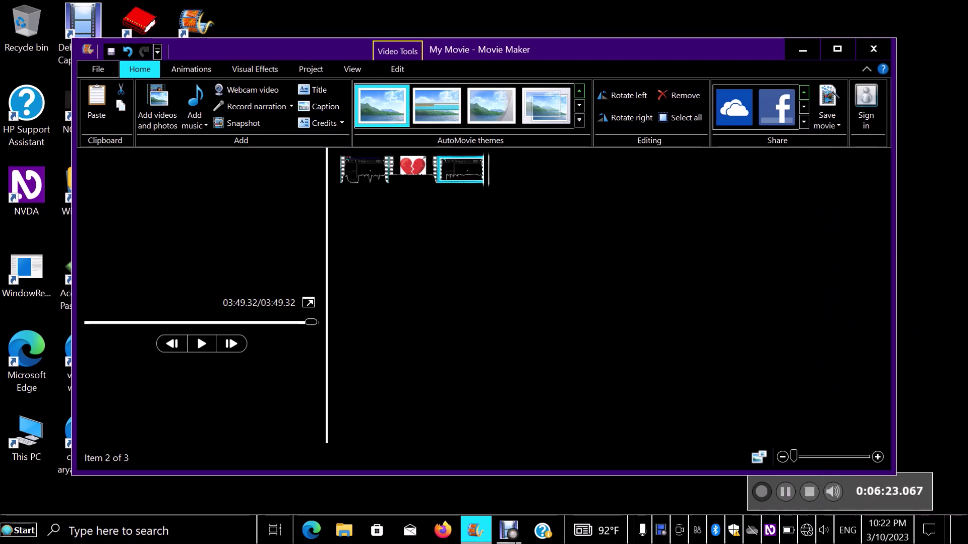
Step: Choose the recent YouTube setting for saving the movie and name the file "sample video"
{"action": "key", "text": "alt"}
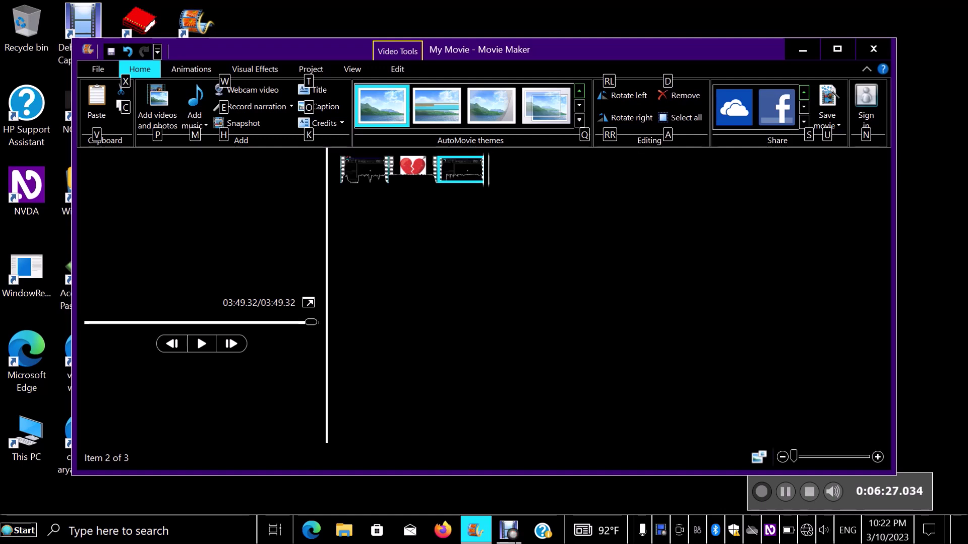
{"action": "key", "text": "u"}
{"action": "key", "text": "Down"}
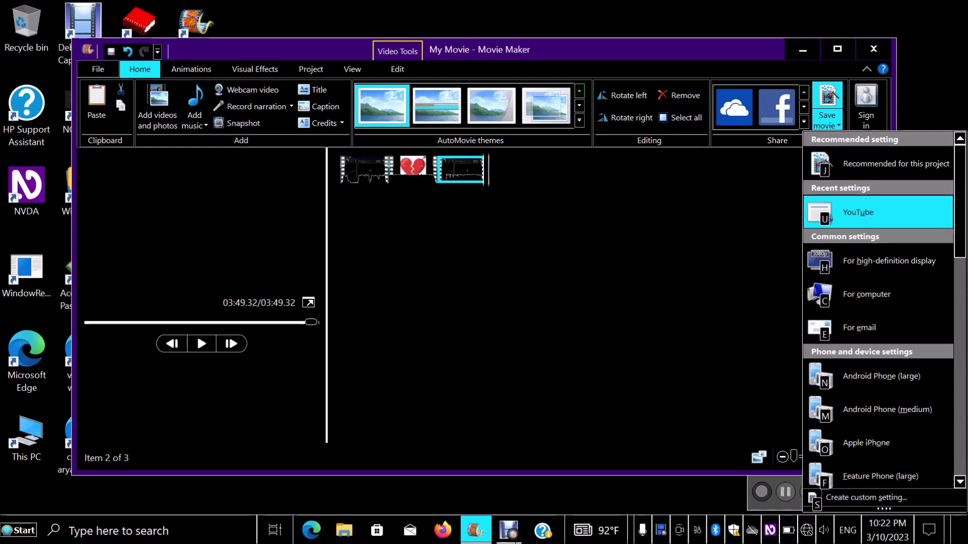
{"action": "key", "text": "Return"}
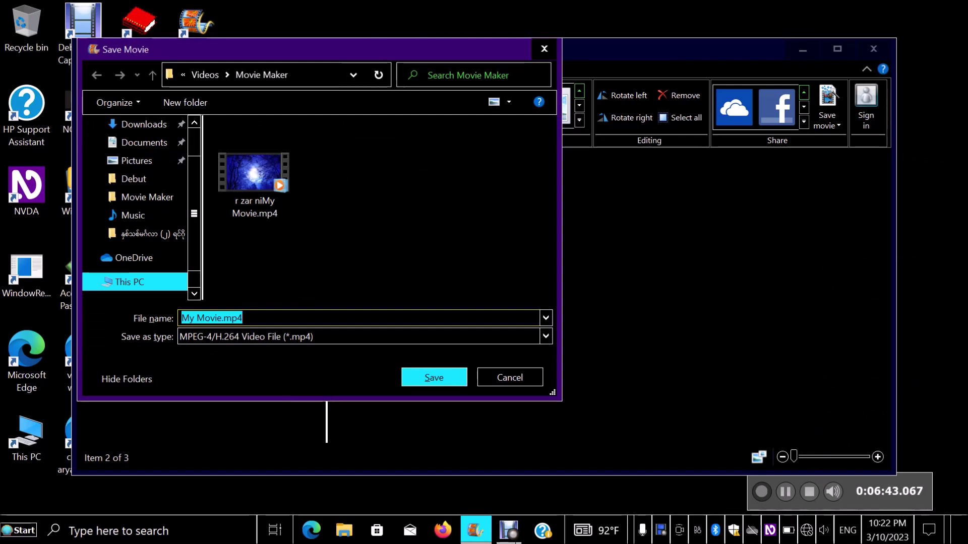
{"action": "type", "text": "sample video"}
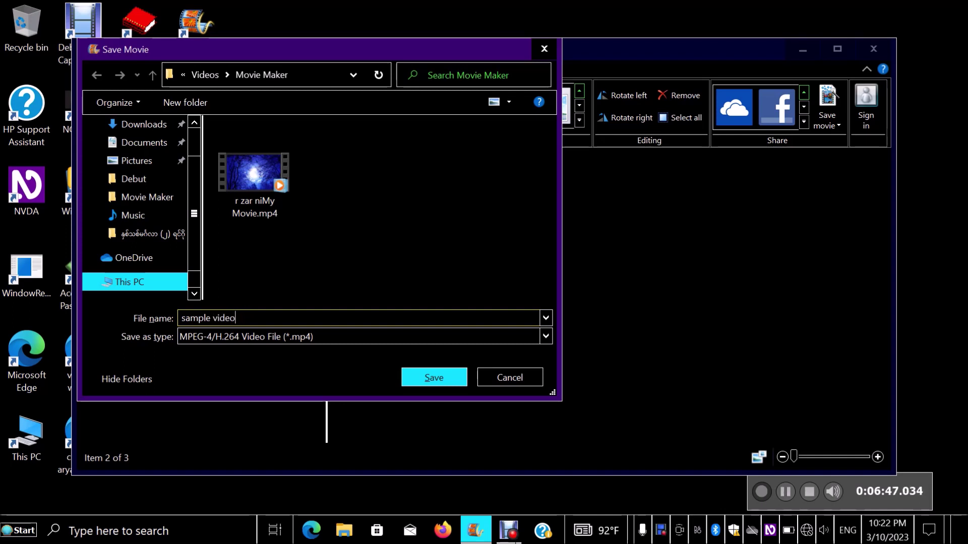
Step: Compare the available file types, choose MPEG-4/H.264 Video File (*.mp4) and save the movie in the Movie Maker folder
{"action": "key", "text": "Tab"}
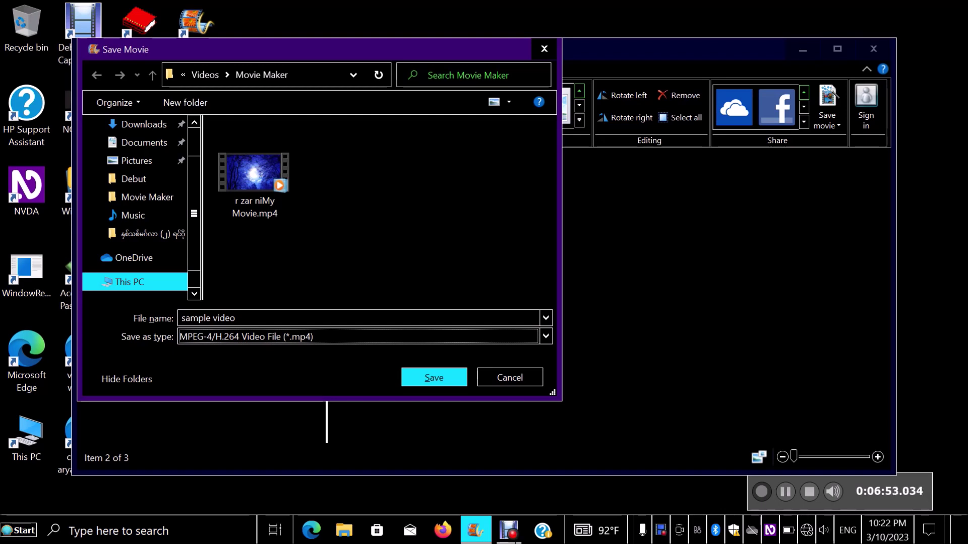
{"action": "key", "text": "alt+Down"}
{"action": "key", "text": "Down"}
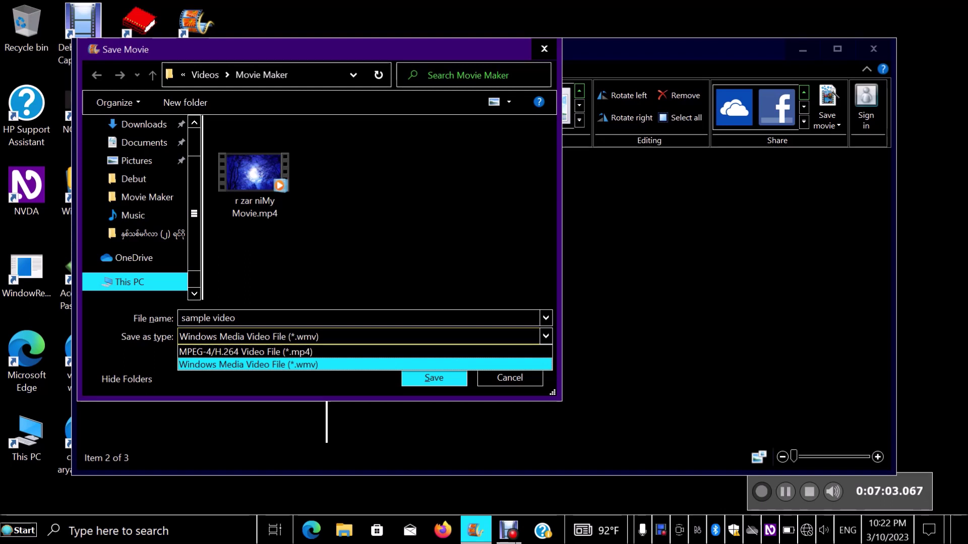
{"action": "key", "text": "Up"}
{"action": "key", "text": "Down"}
{"action": "key", "text": "Up"}
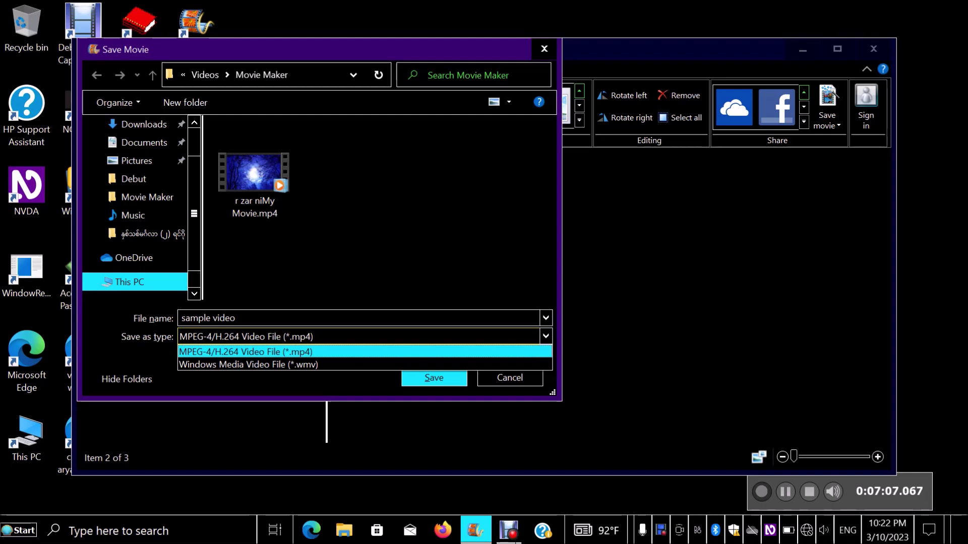
{"action": "key", "text": "Return"}
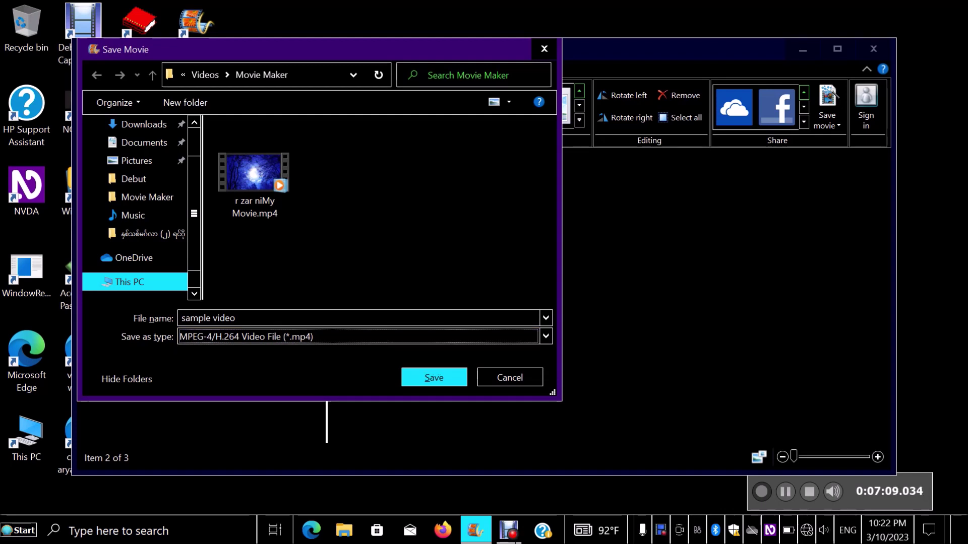
{"action": "key", "text": "Tab"}
{"action": "key", "text": "Tab"}
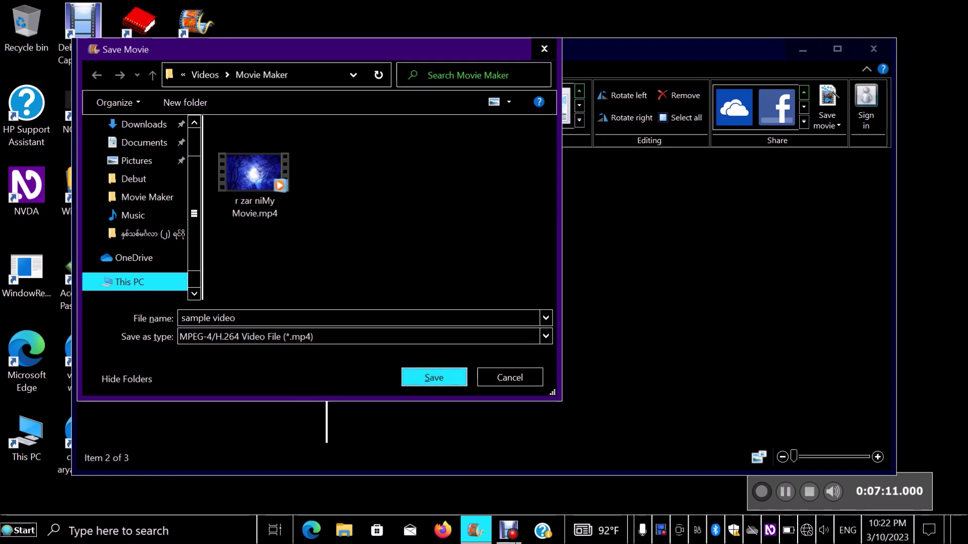
{"action": "key", "text": "Return"}
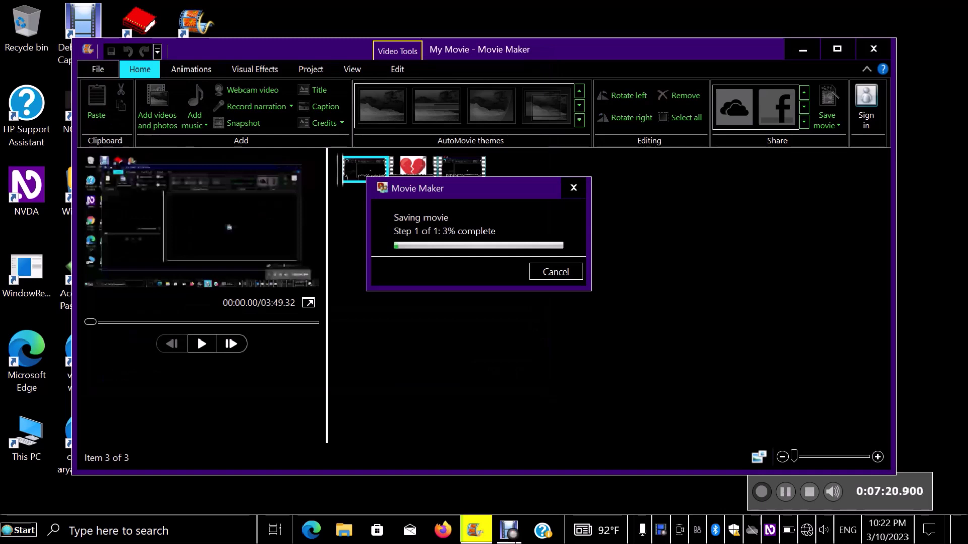
Step: Monitor the progress of saving the movie until it finishes, switching between Debut Professional and Movie Maker
{"action": "key", "text": "alt+Tab"}
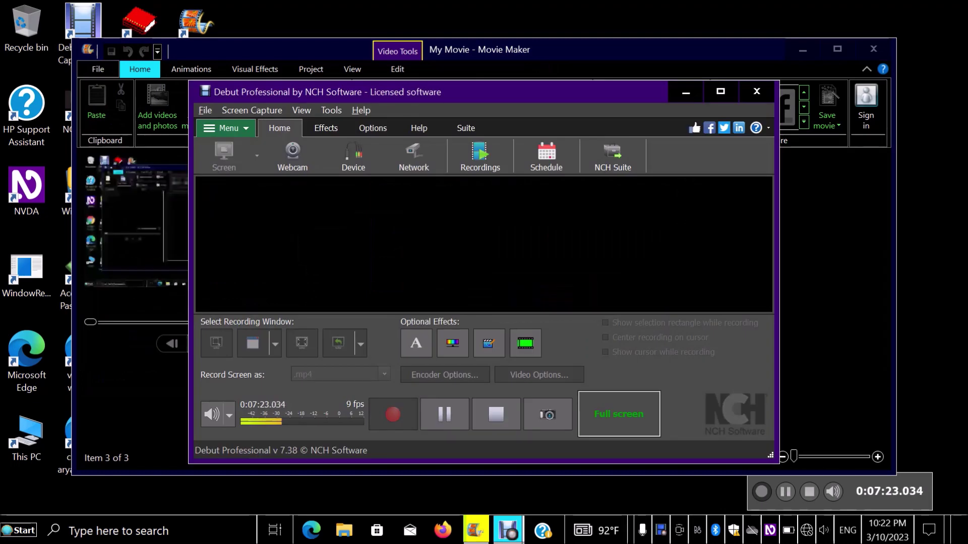
{"action": "key", "text": "alt+Tab"}
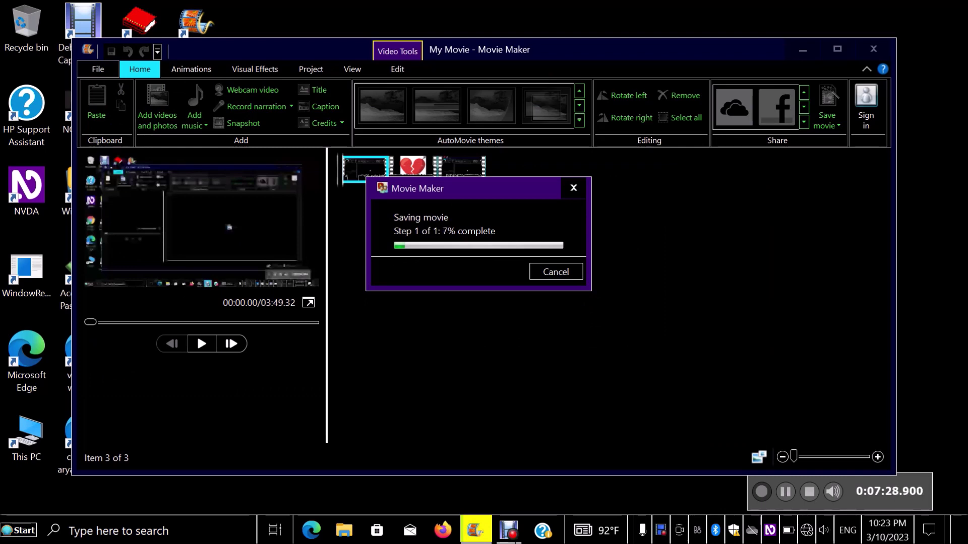
{"action": "key", "text": "alt+Tab"}
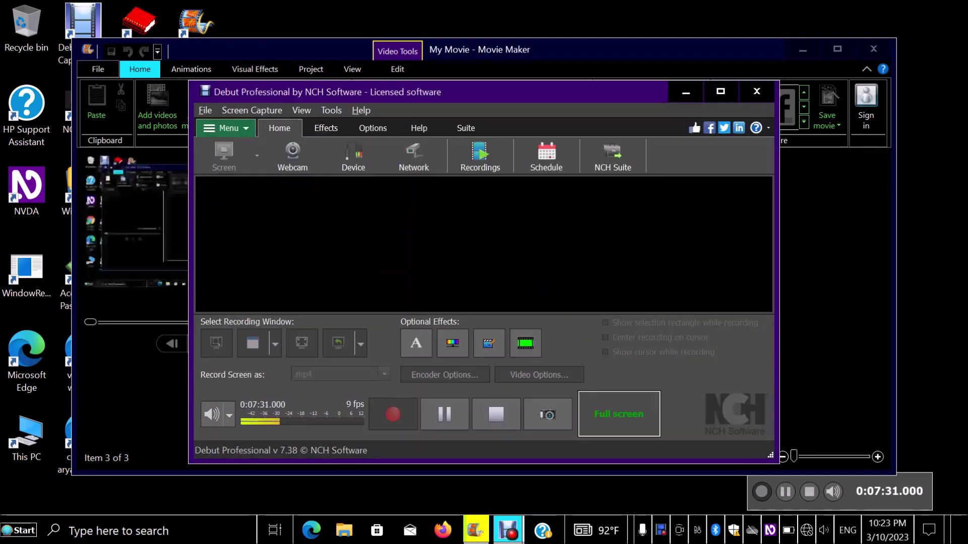
{"action": "key", "text": "alt+Tab"}
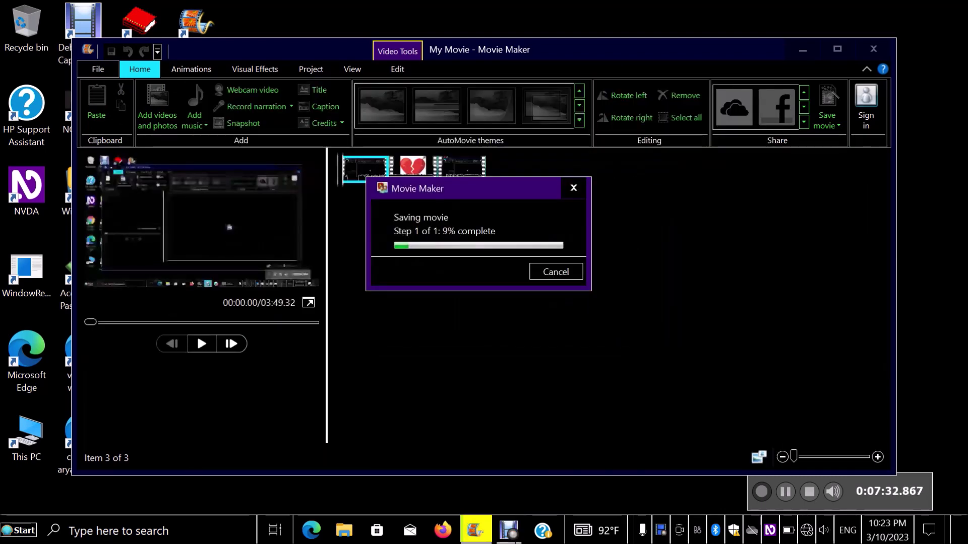
{"action": "key", "text": "alt+Tab"}
{"action": "key", "text": "alt+Tab"}
{"action": "key", "text": "alt+Tab"}
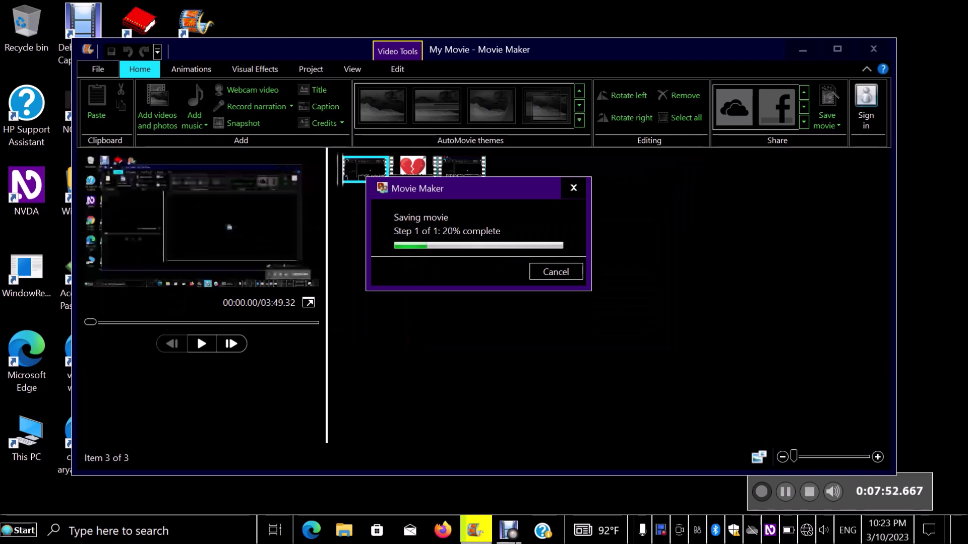
{"action": "key", "text": "alt+Tab"}
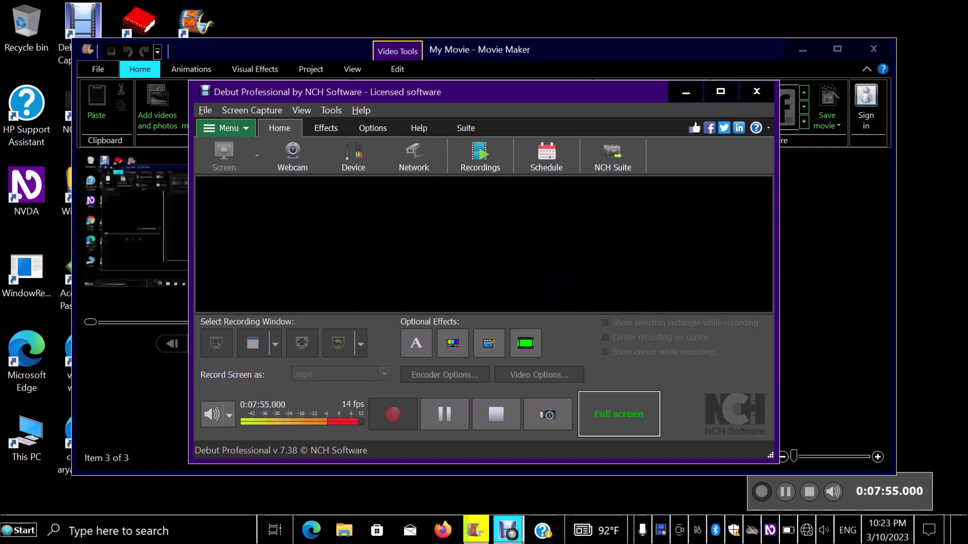
{"action": "key", "text": "alt+Tab"}
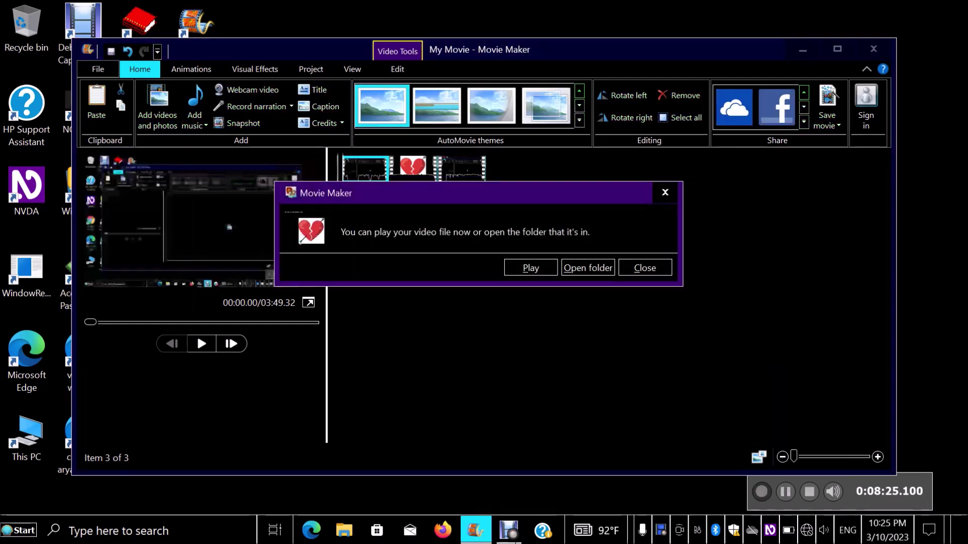
Step: Review the play and open-folder choices for the finished movie and open the folder containing it
{"action": "key", "text": "Tab"}
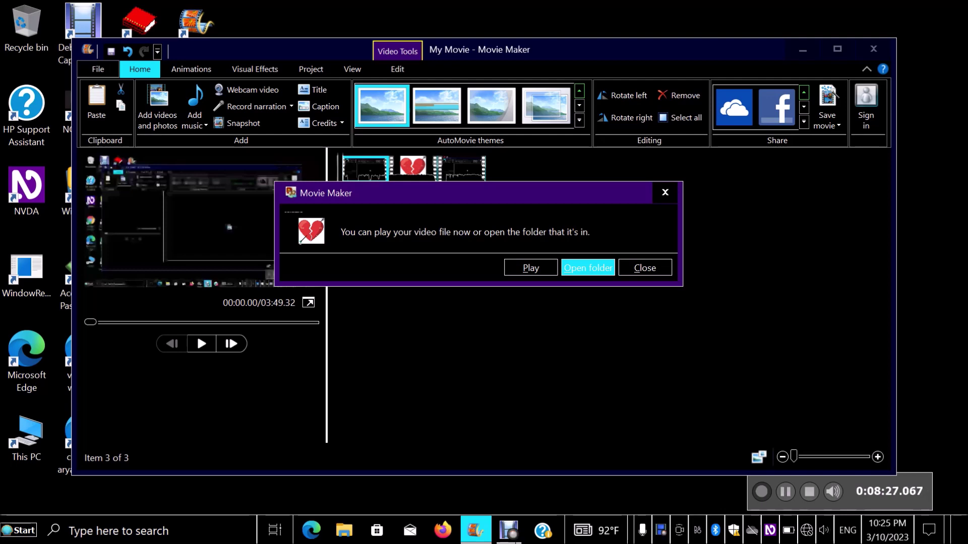
{"action": "key", "text": "shift+Tab"}
{"action": "key", "text": "Tab"}
{"action": "key", "text": "shift+Tab"}
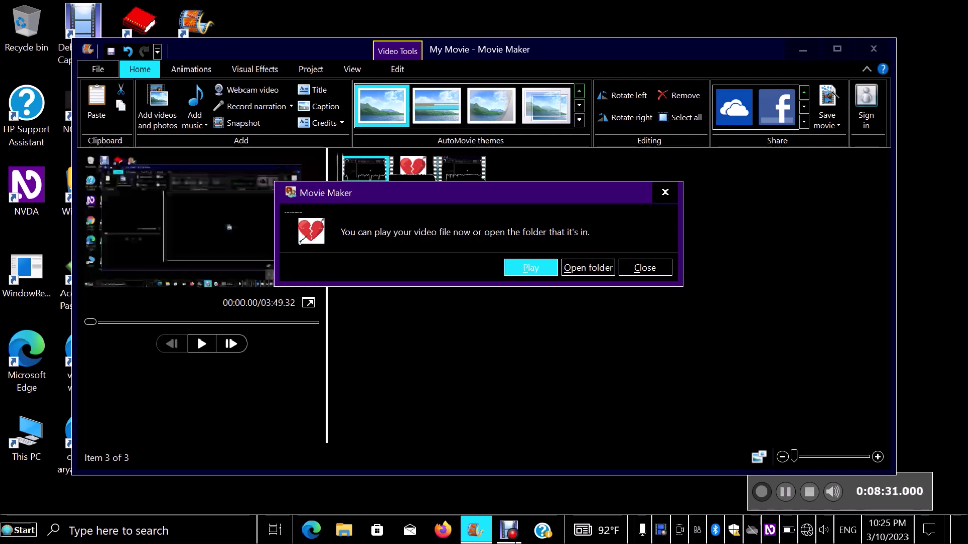
{"action": "key", "text": "Tab"}
{"action": "key", "text": "Return"}
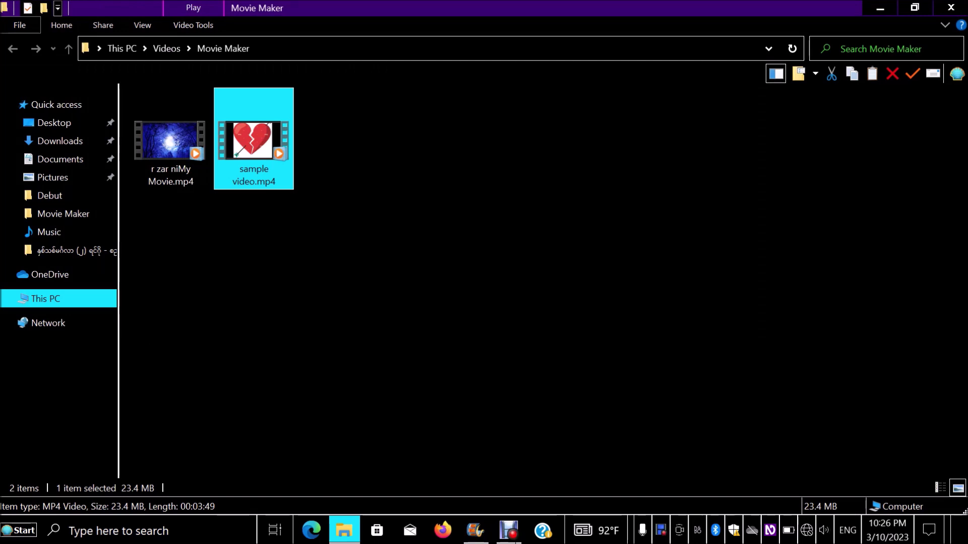
Step: Play sample video.mp4 in the media player, fast-forward through it to check the result, and close the player
{"action": "key", "text": "Return"}
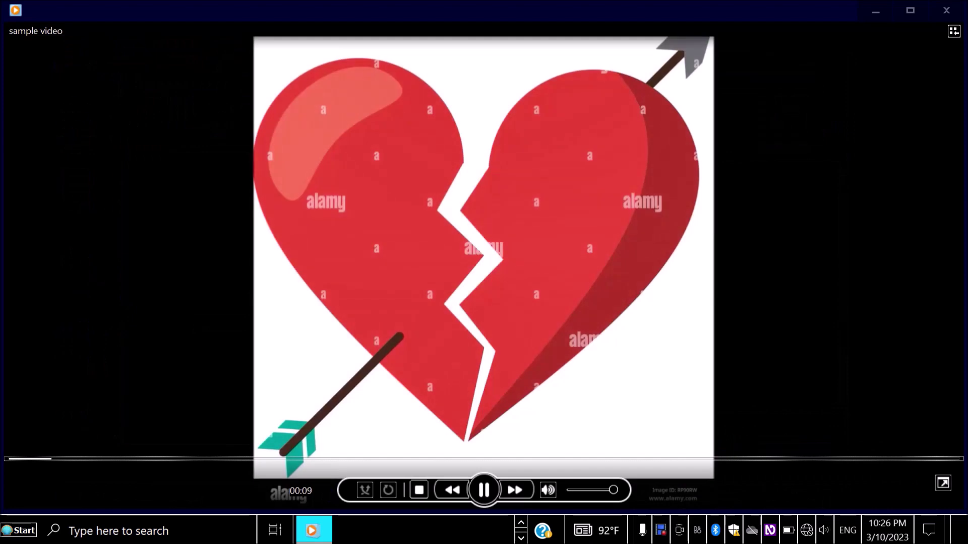
{"action": "key", "text": "ctrl+shift+f"}
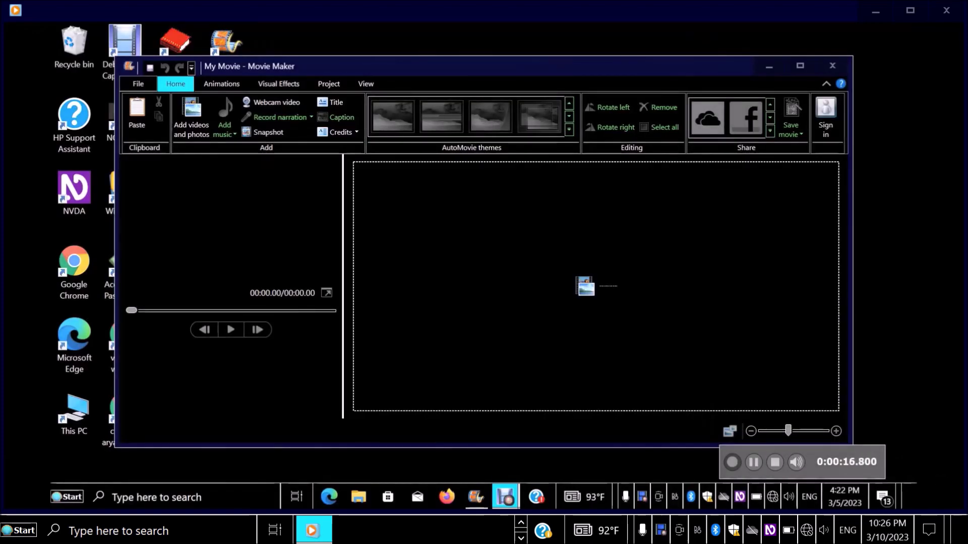
{"action": "key", "text": "space"}
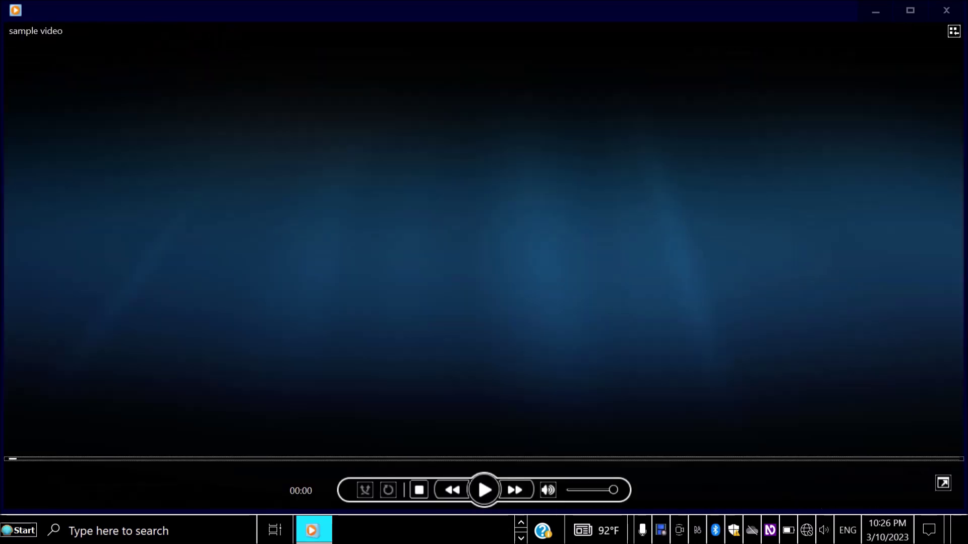
{"action": "key", "text": "alt+F4"}
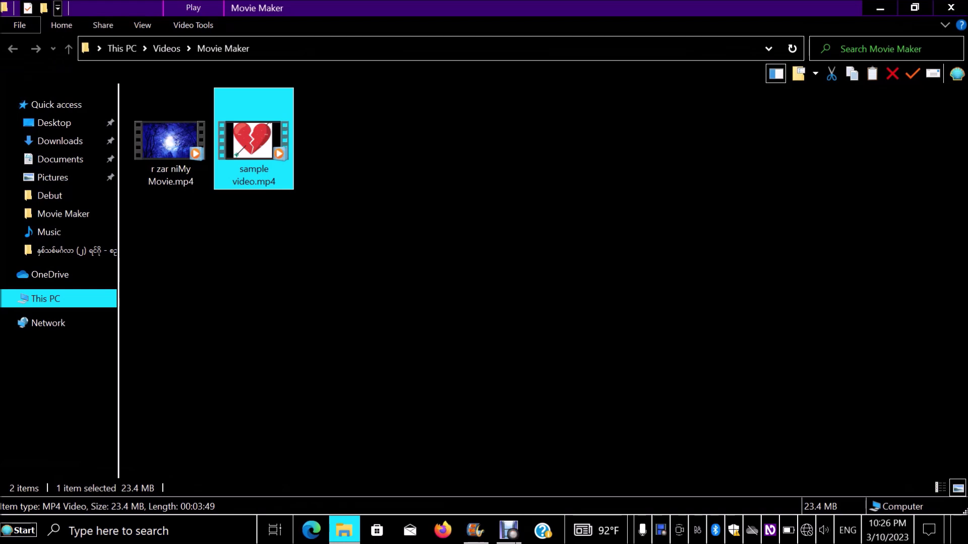